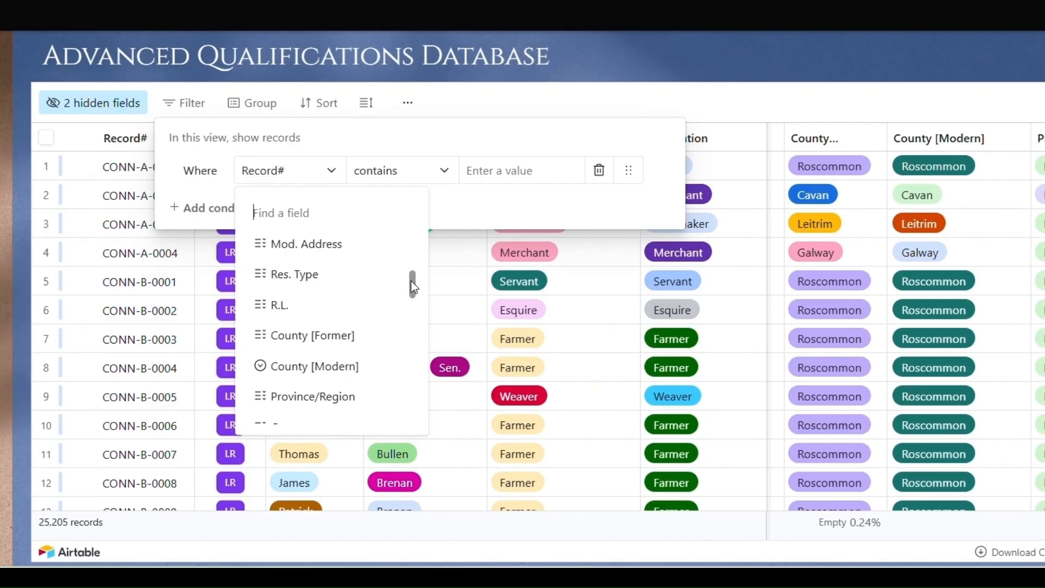
Filter the records to those whose County [Modern] field is empty
click(362, 370)
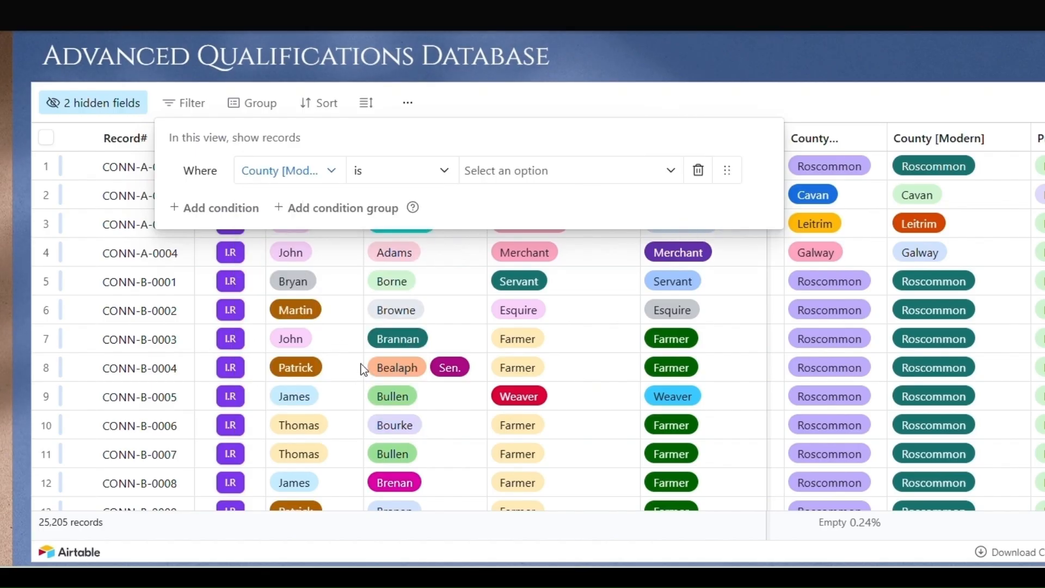
click(439, 173)
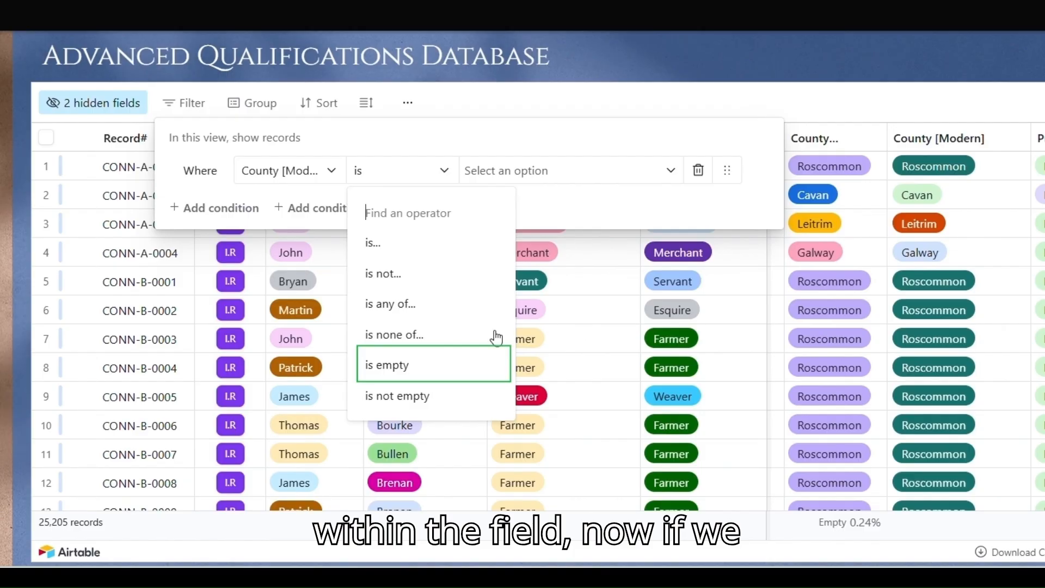
click(402, 370)
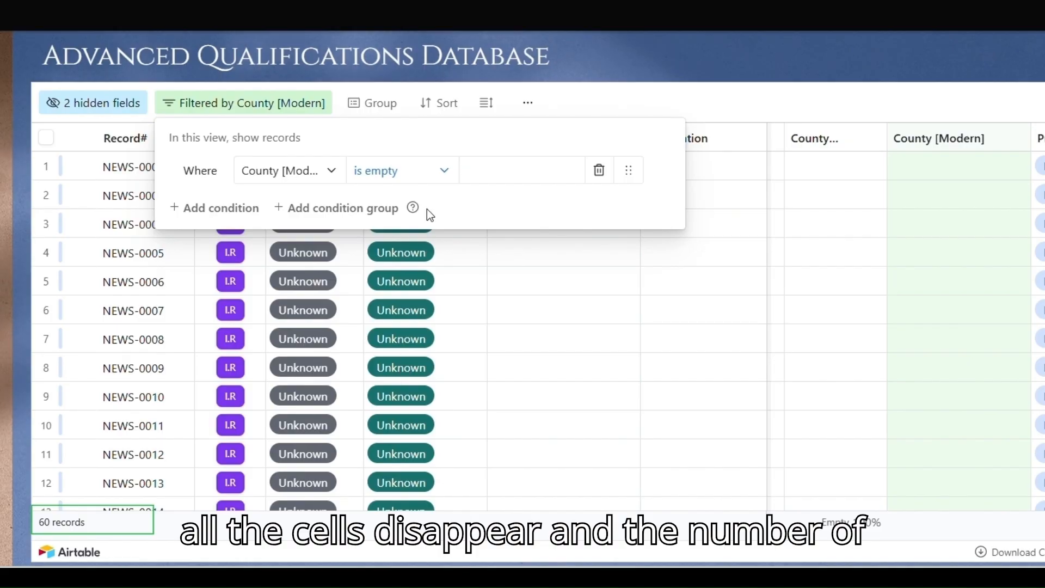
Switch the County [Modern] condition to is not empty, and delete the condition once the filtered records have been viewed
click(402, 171)
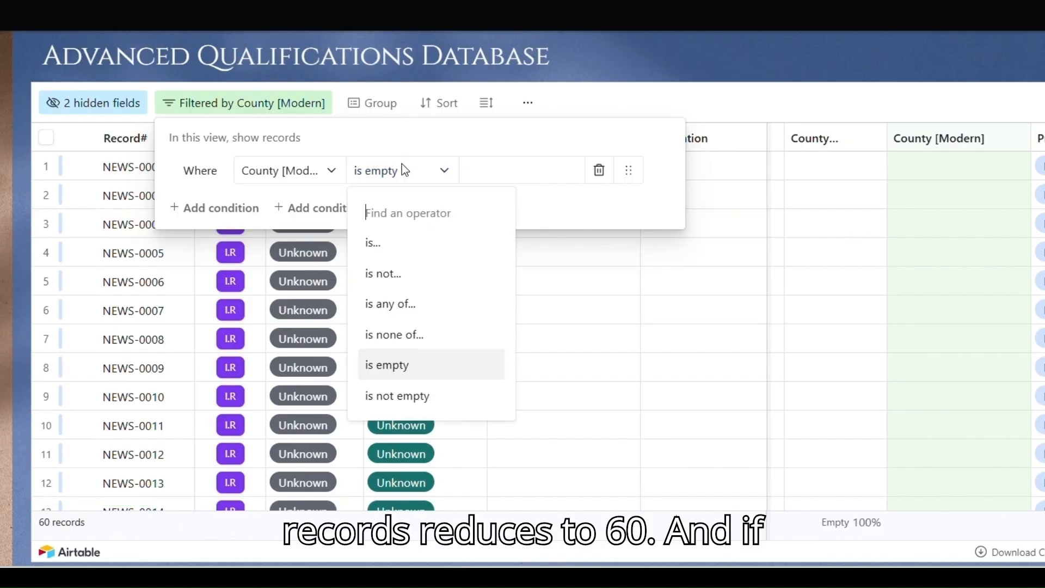
click(415, 401)
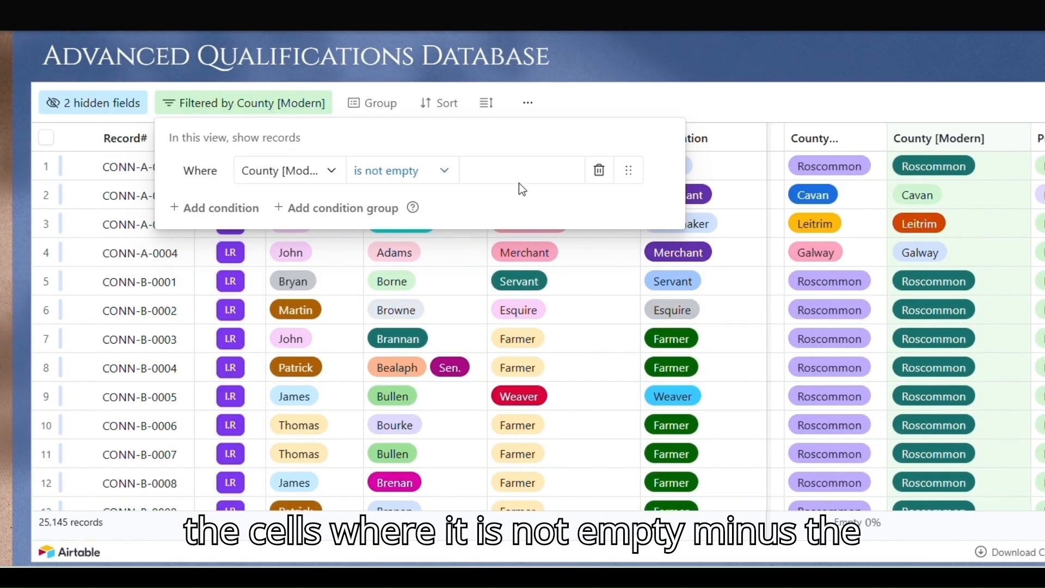
click(597, 172)
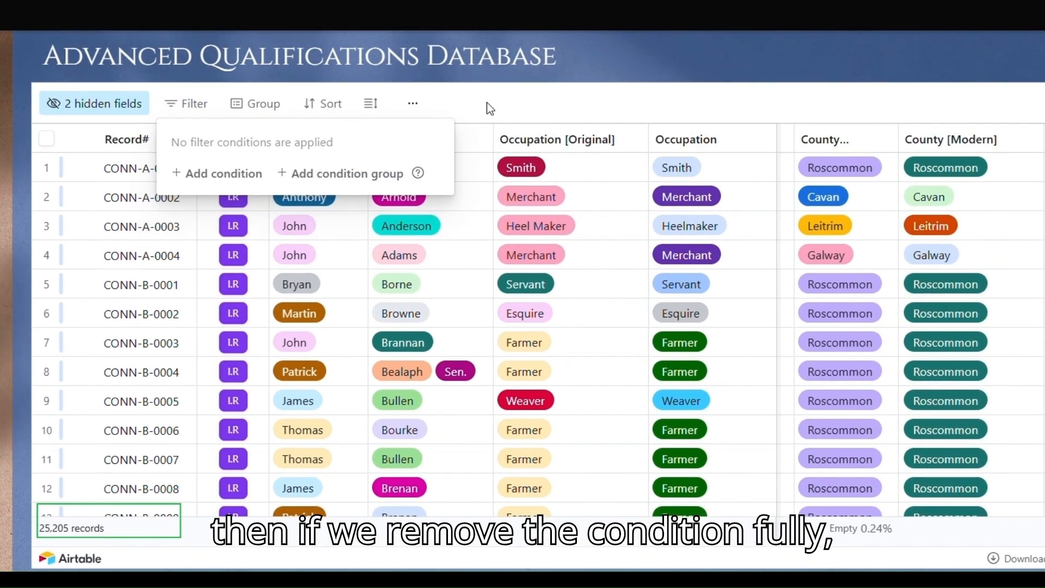
click(490, 108)
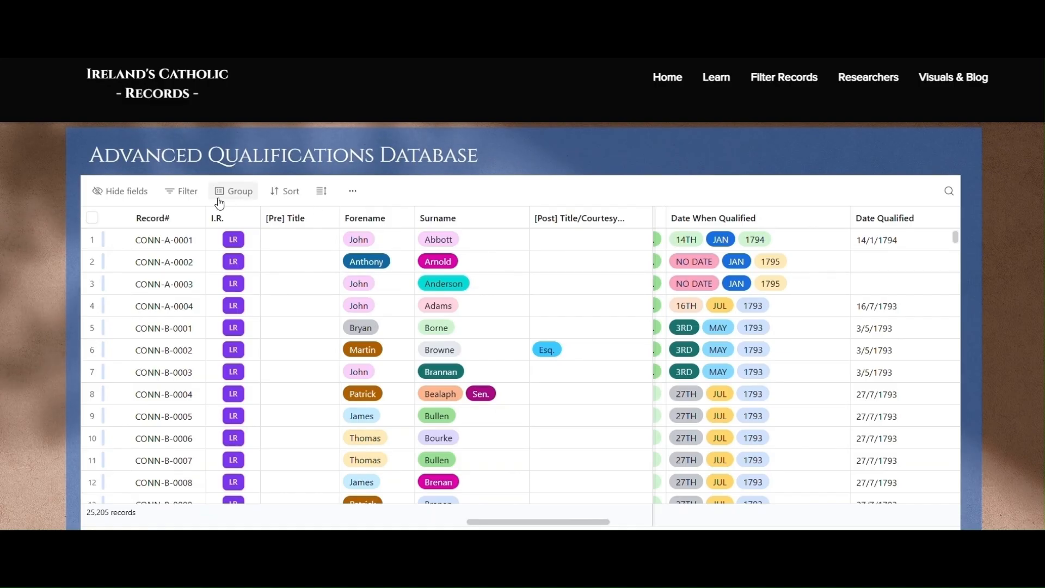
Add a filter condition showing records whose Surname has any of Sen
click(181, 191)
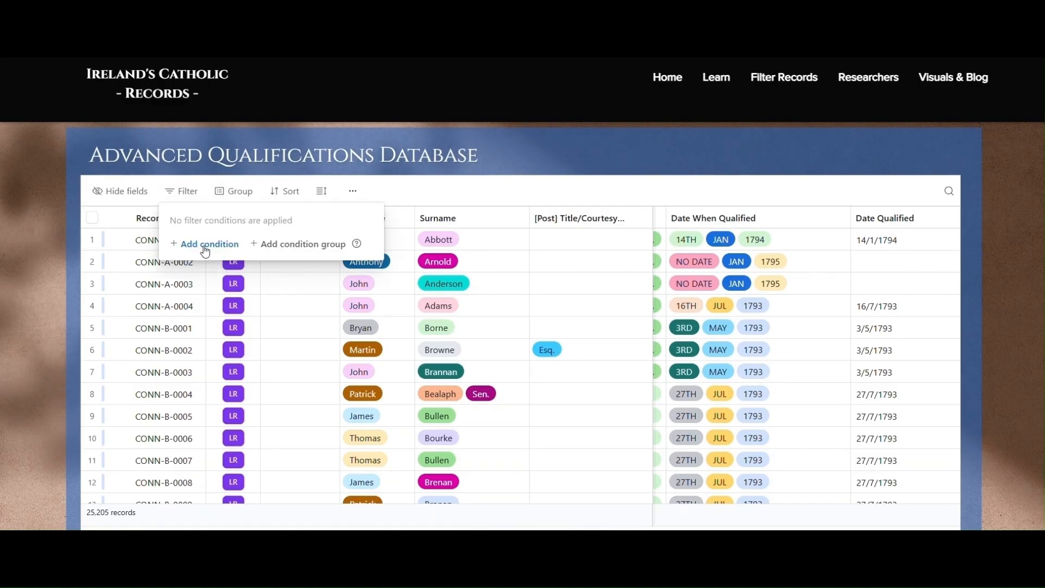
click(205, 244)
click(240, 242)
text(su)
key(Return)
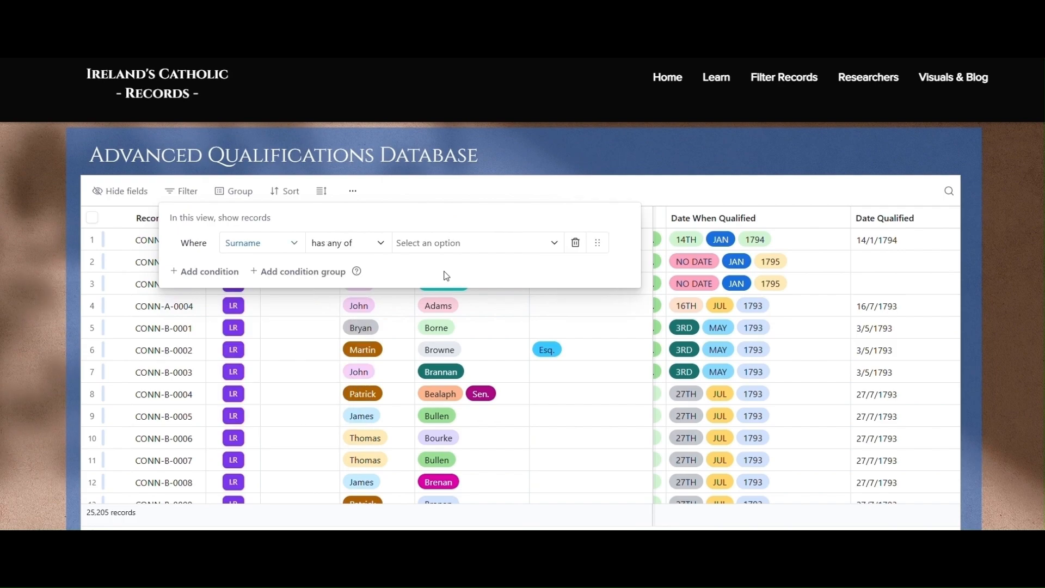
click(481, 247)
text(s)
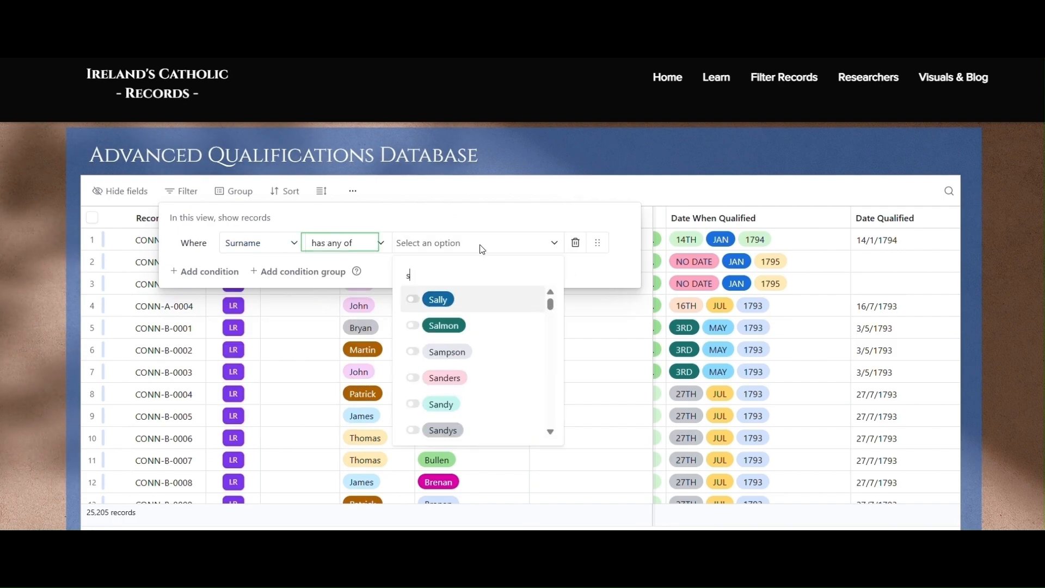
text(en)
key(Return)
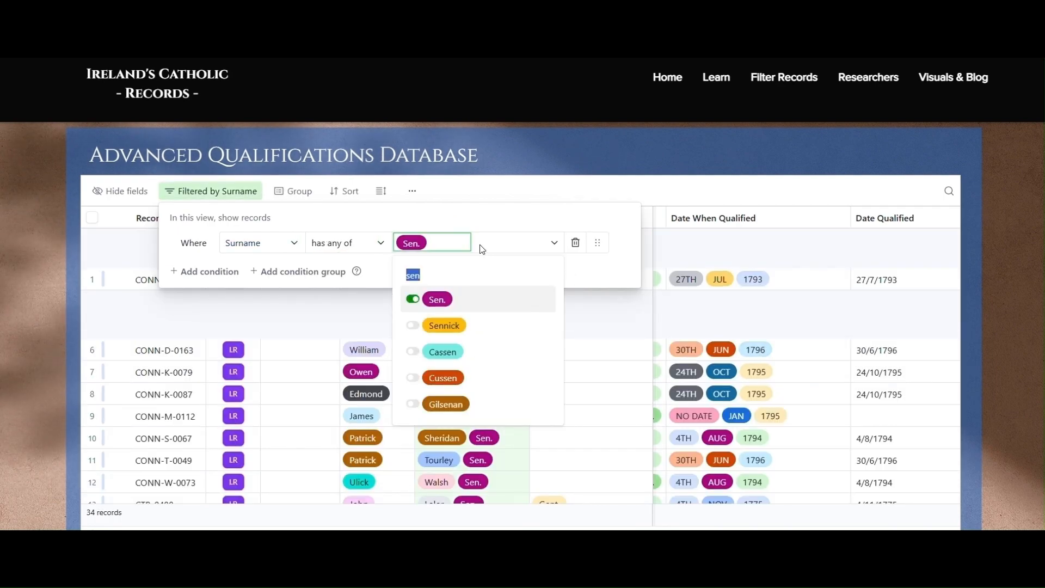
click(591, 188)
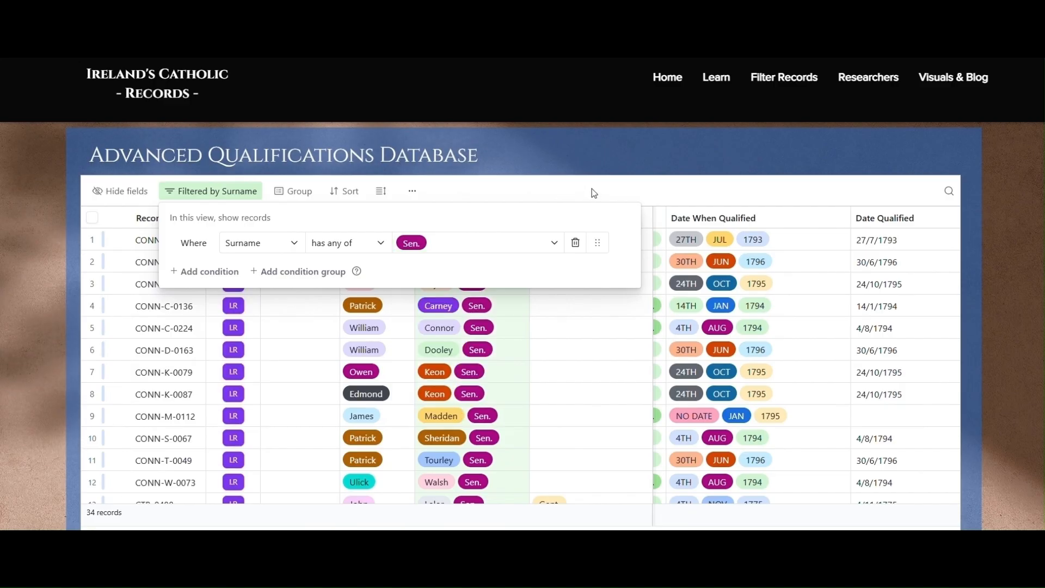
click(592, 188)
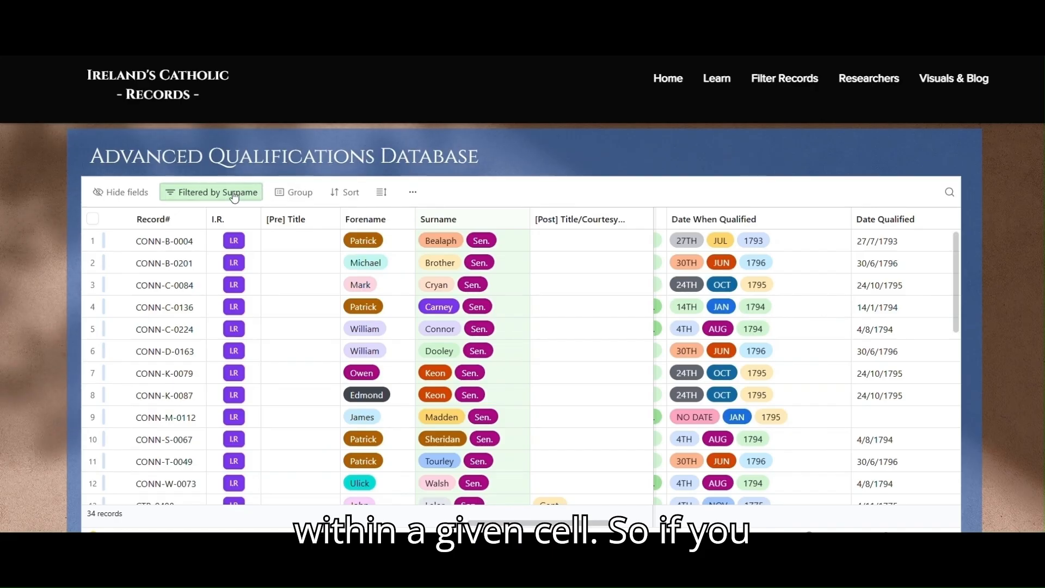
Change the Surname condition to has all of, and add the family name from the first listed record alongside Sen
click(235, 195)
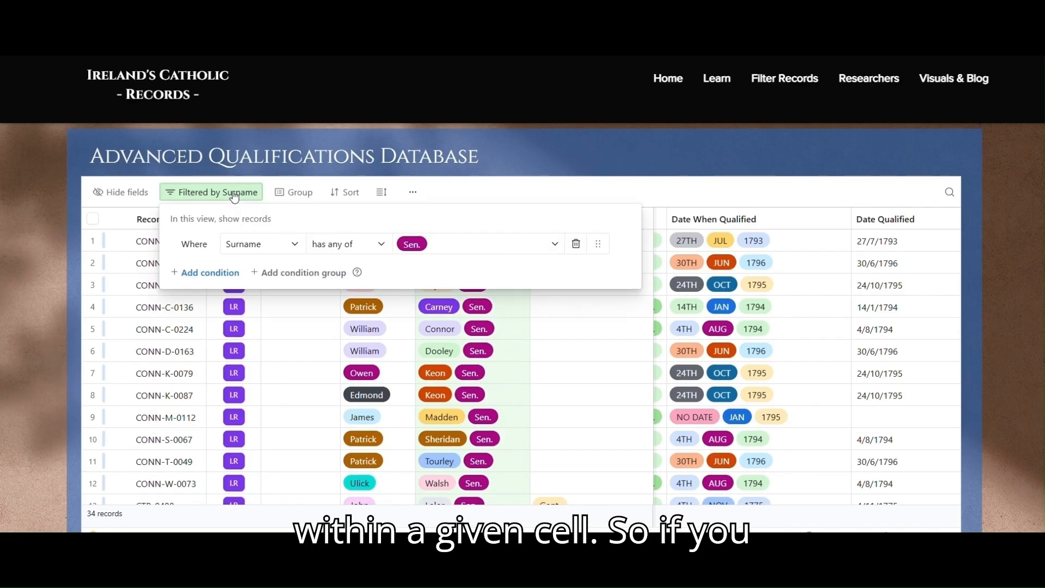
click(353, 243)
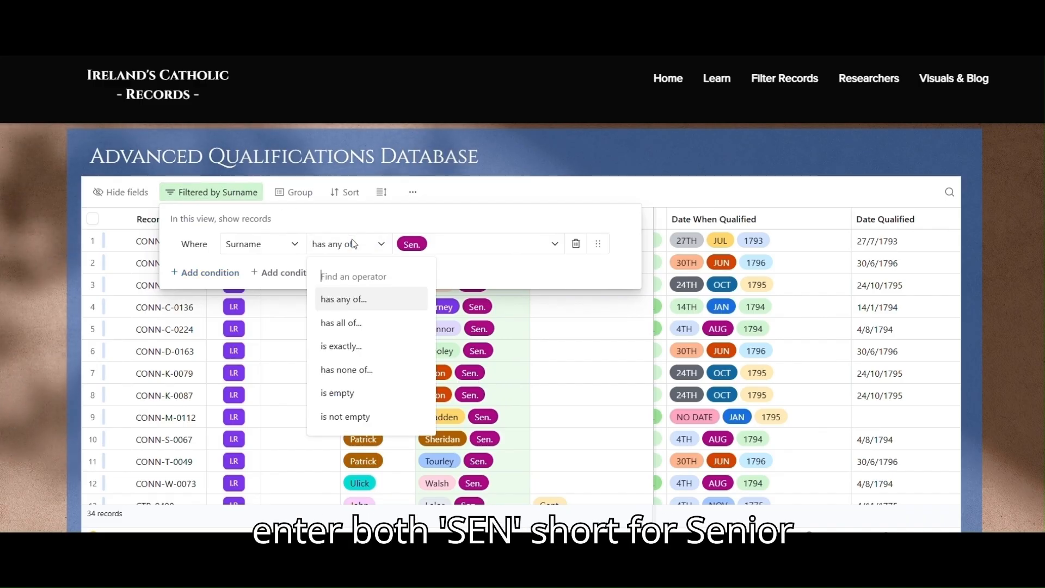
click(348, 322)
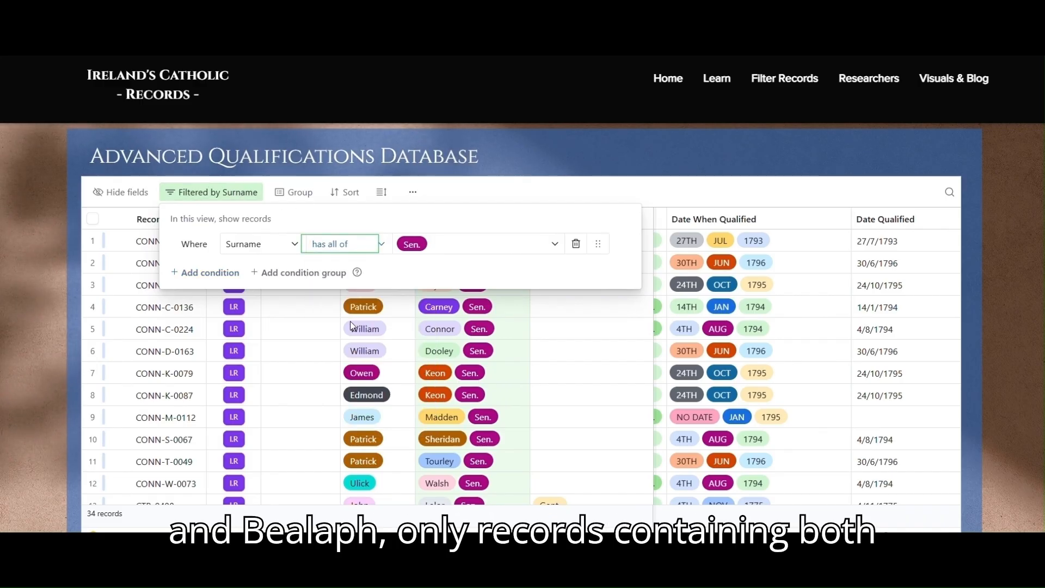
click(439, 244)
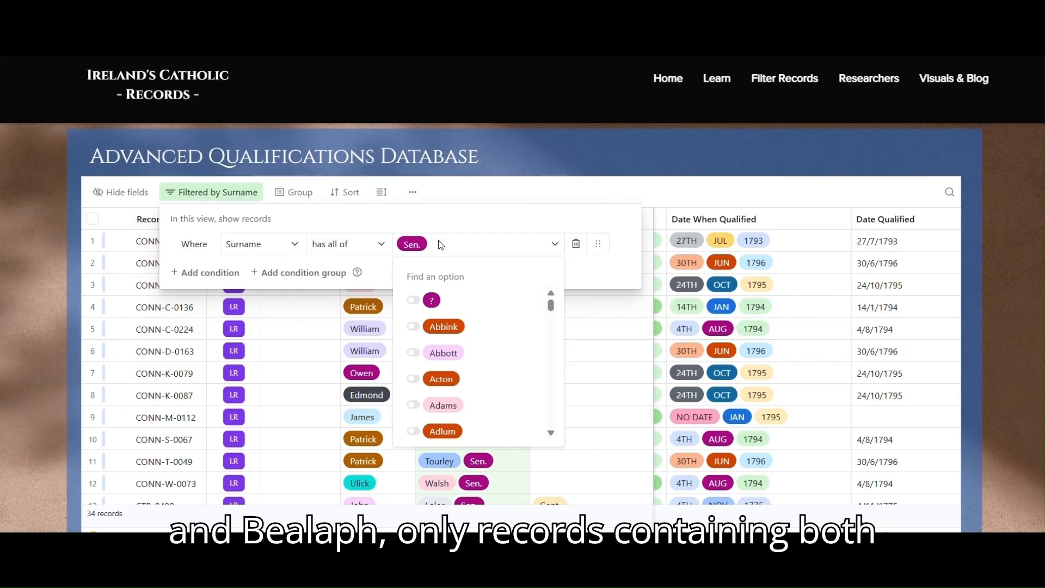
text(beal)
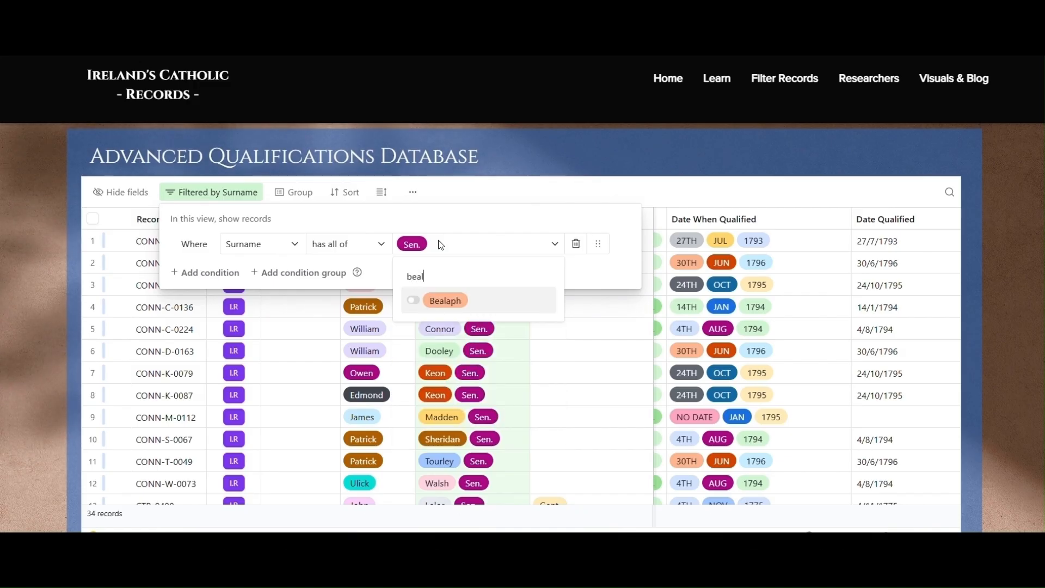
key(Return)
key(Escape)
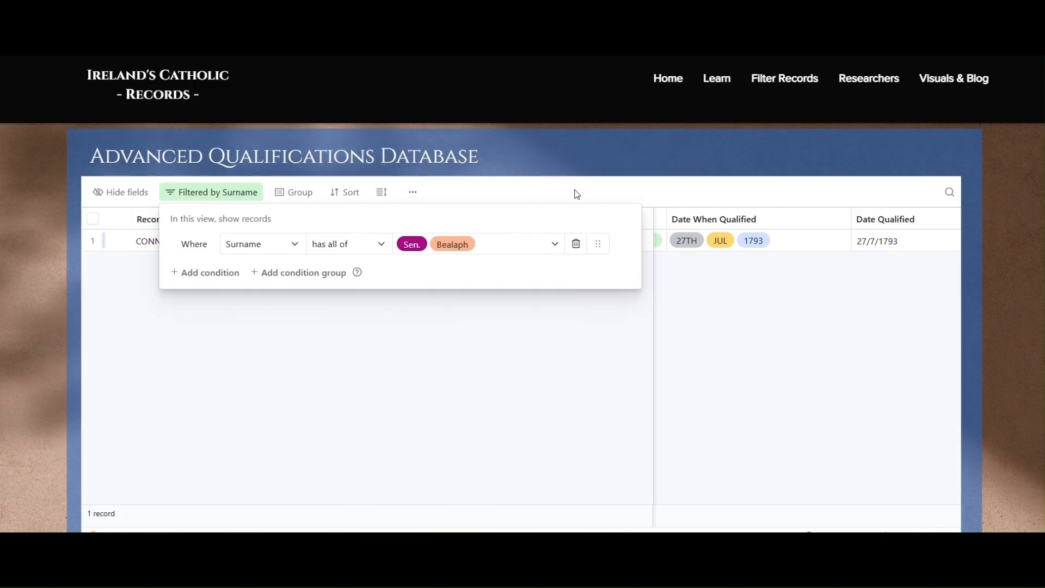
click(577, 195)
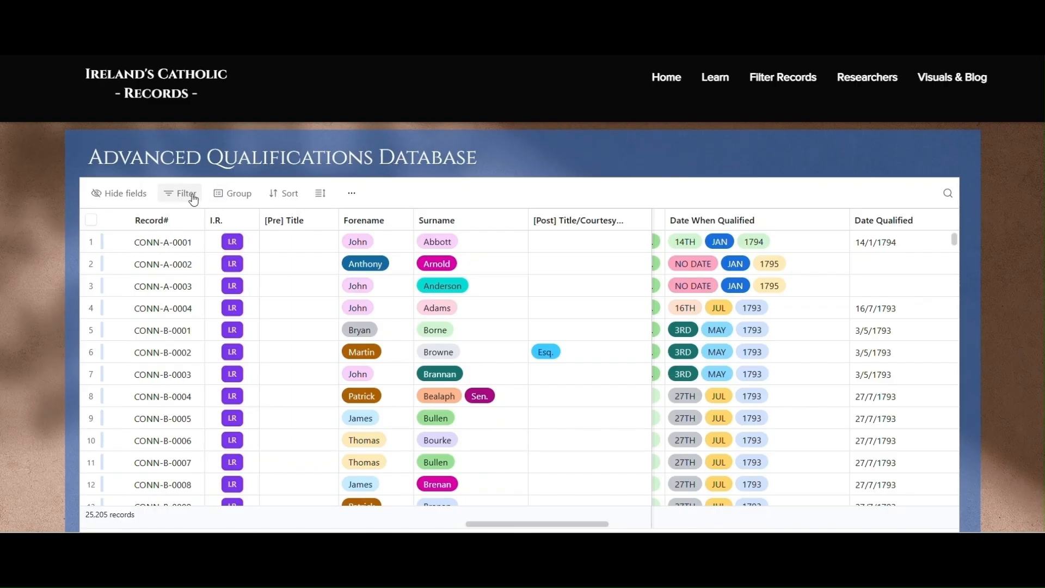
Filter the records to those whose Surname is exactly the chosen family name
click(185, 194)
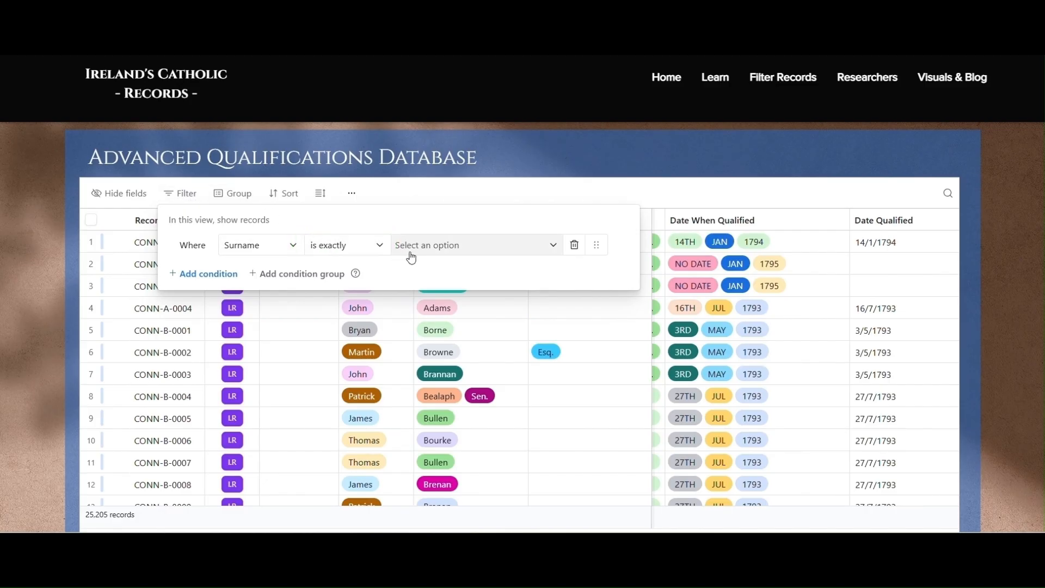
click(428, 248)
text(senni)
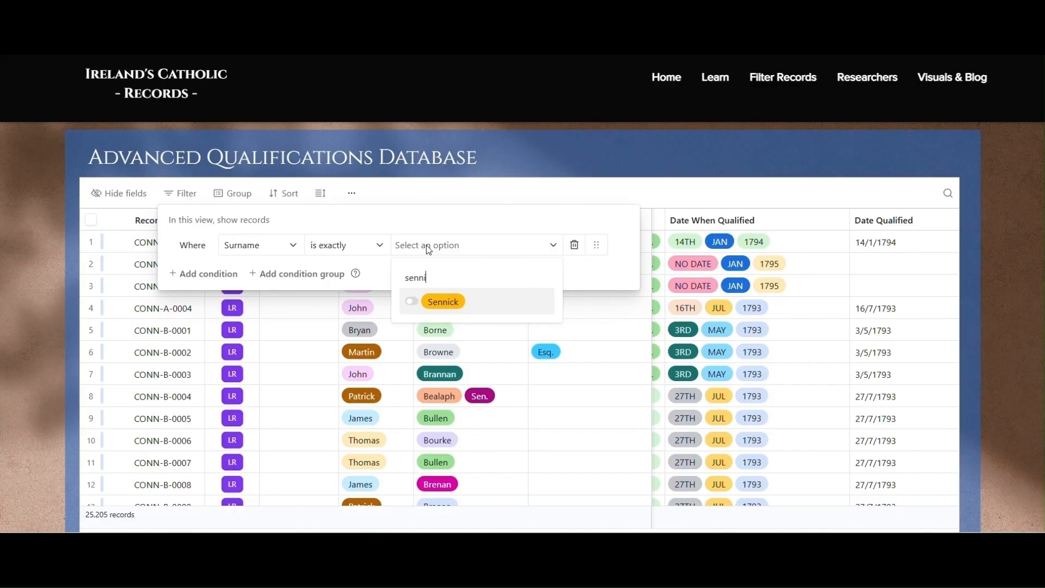
key(Return)
key(Escape)
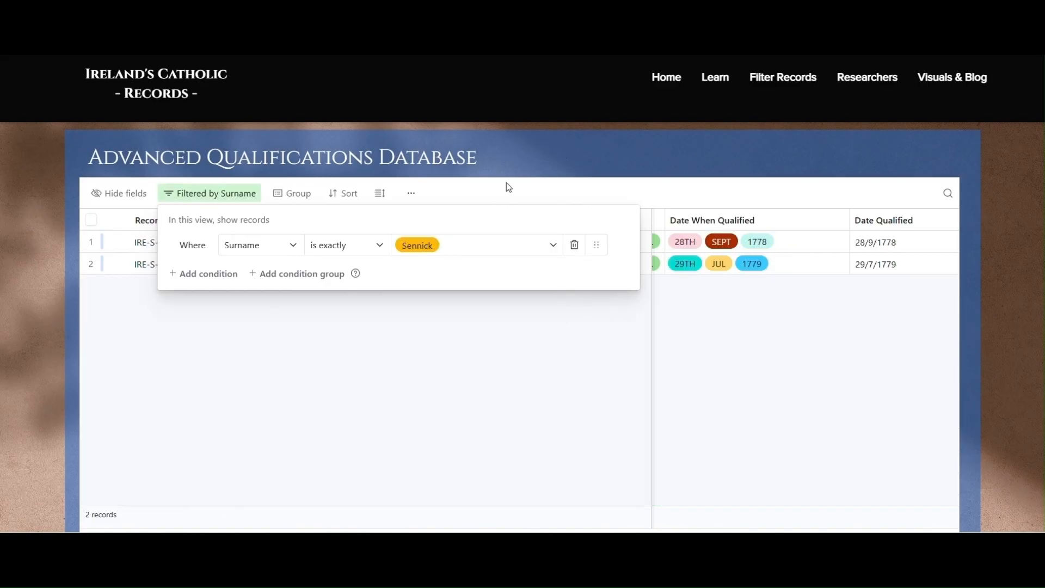
click(506, 183)
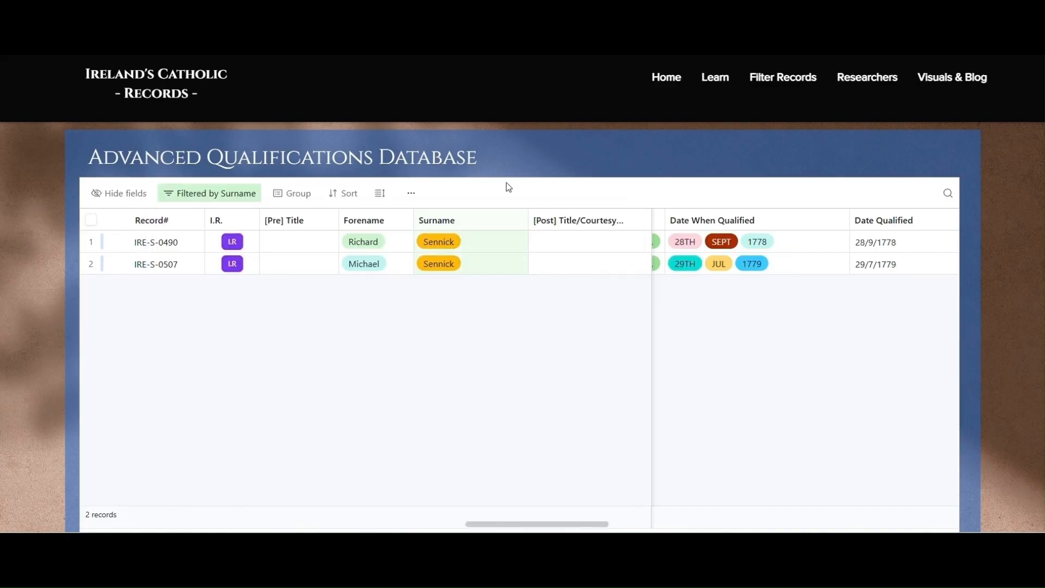
Add Sen. as a second value to the Surname is exactly condition
click(223, 195)
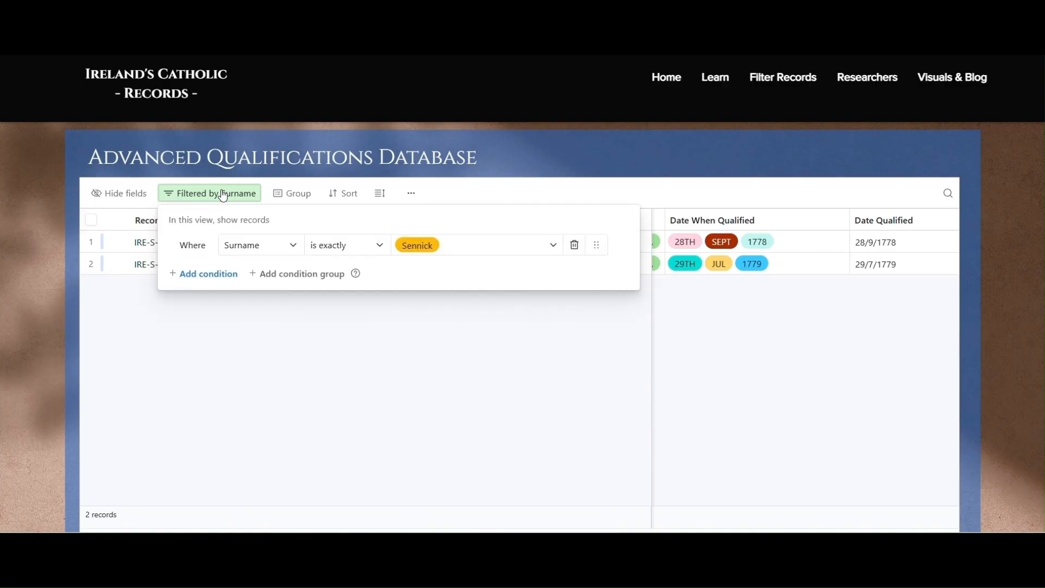
click(441, 244)
text(sen)
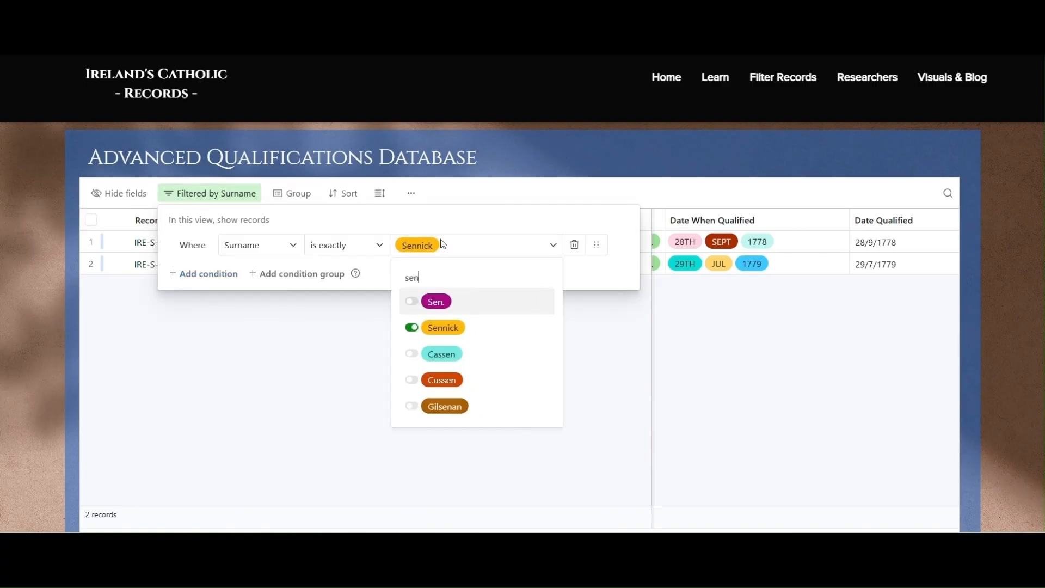
key(Return)
click(481, 214)
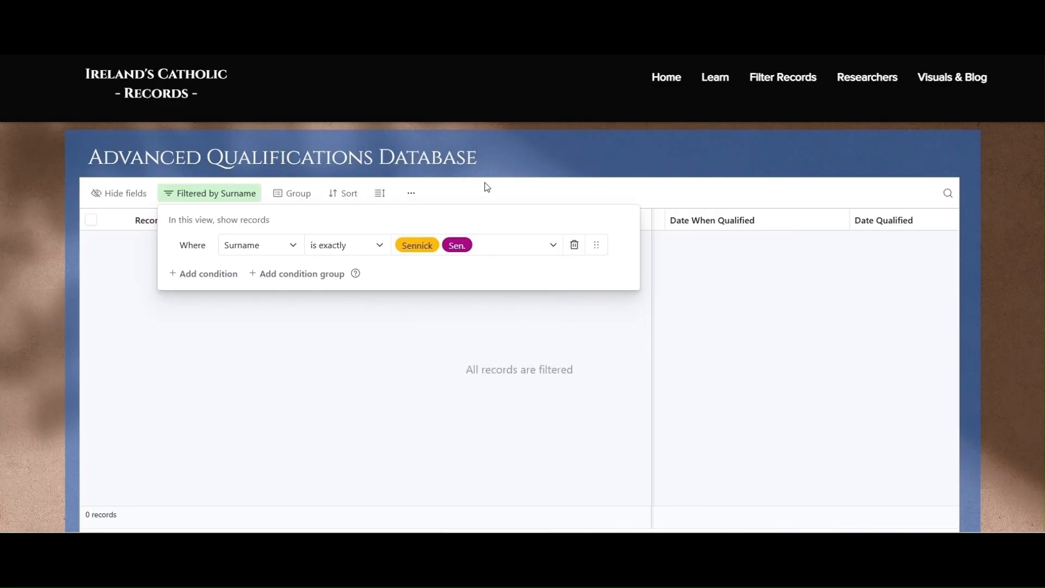
click(483, 187)
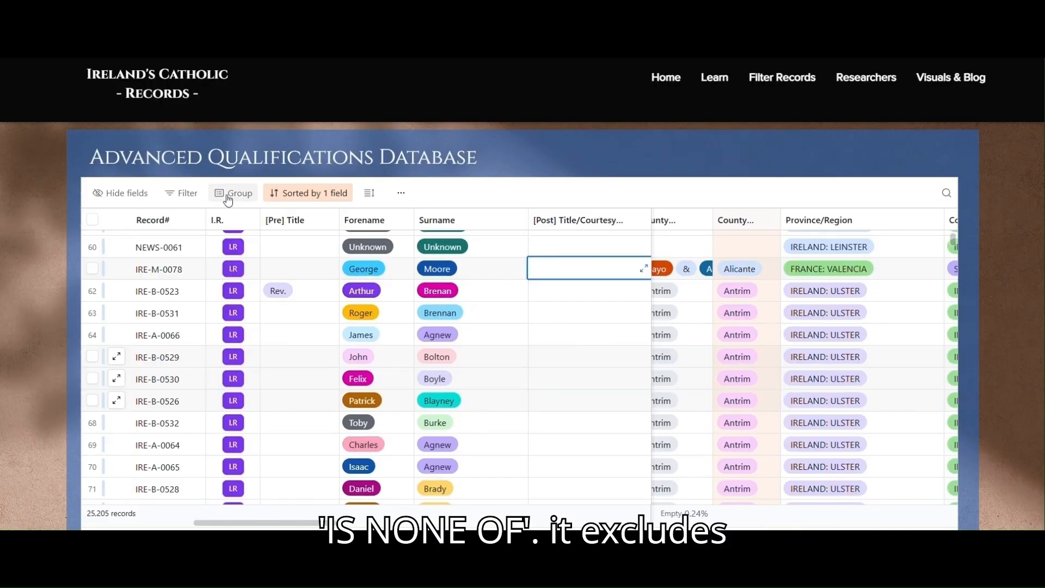
Filter out the Antrim records by setting the condition to County [Modern] is none of Antrim
click(190, 196)
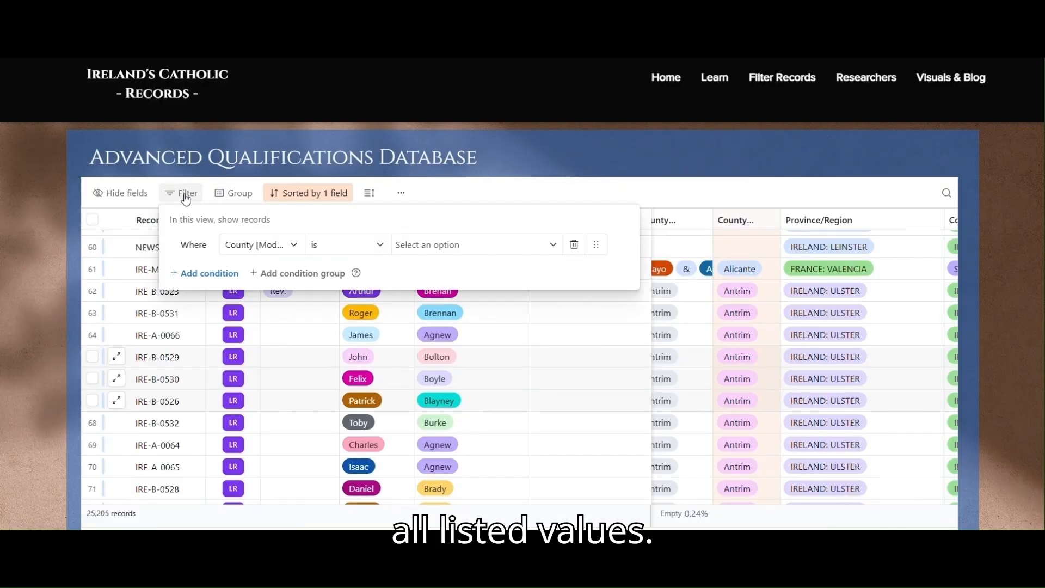
click(259, 248)
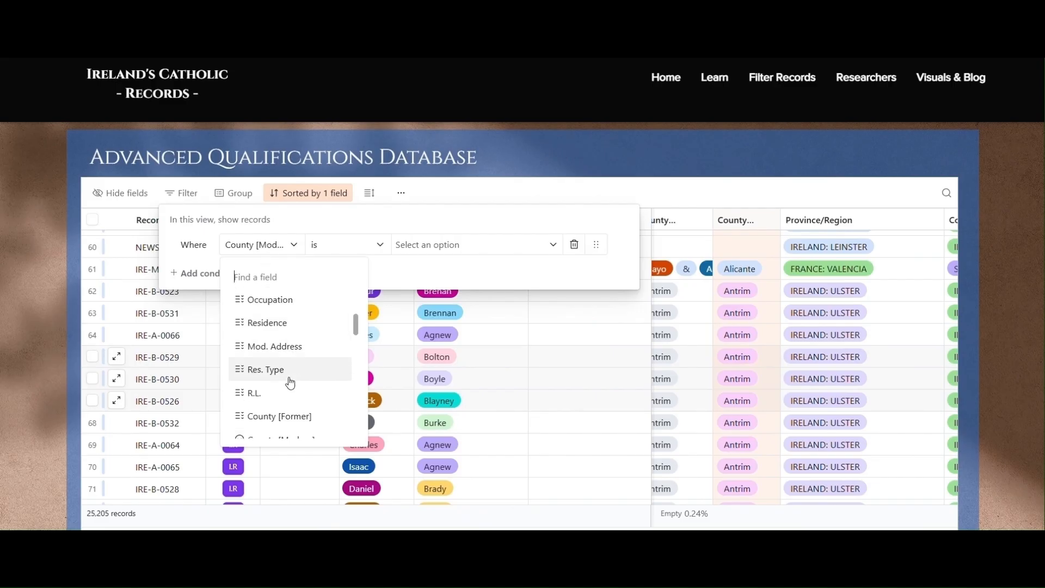
click(327, 428)
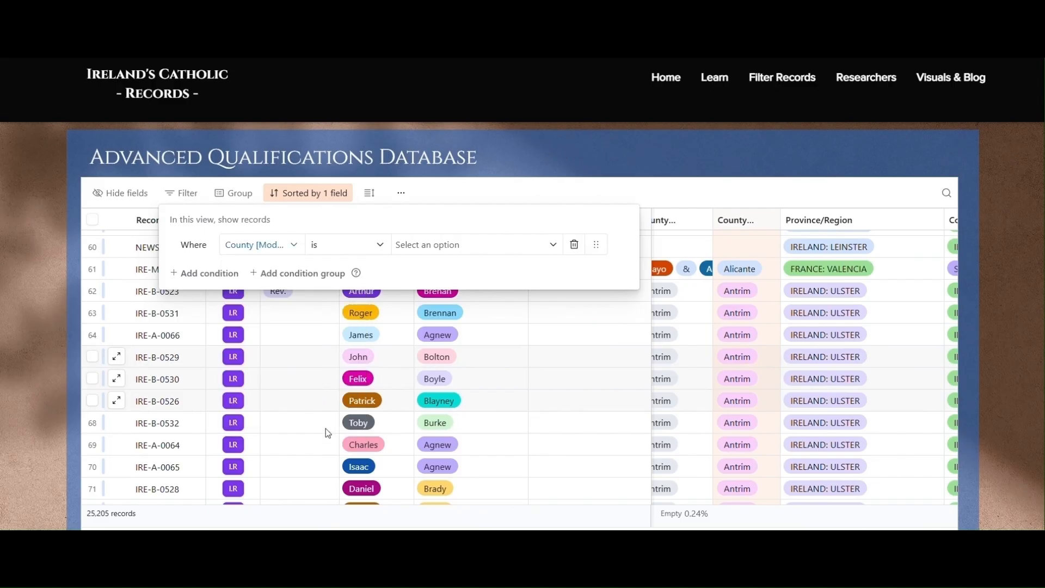
click(379, 241)
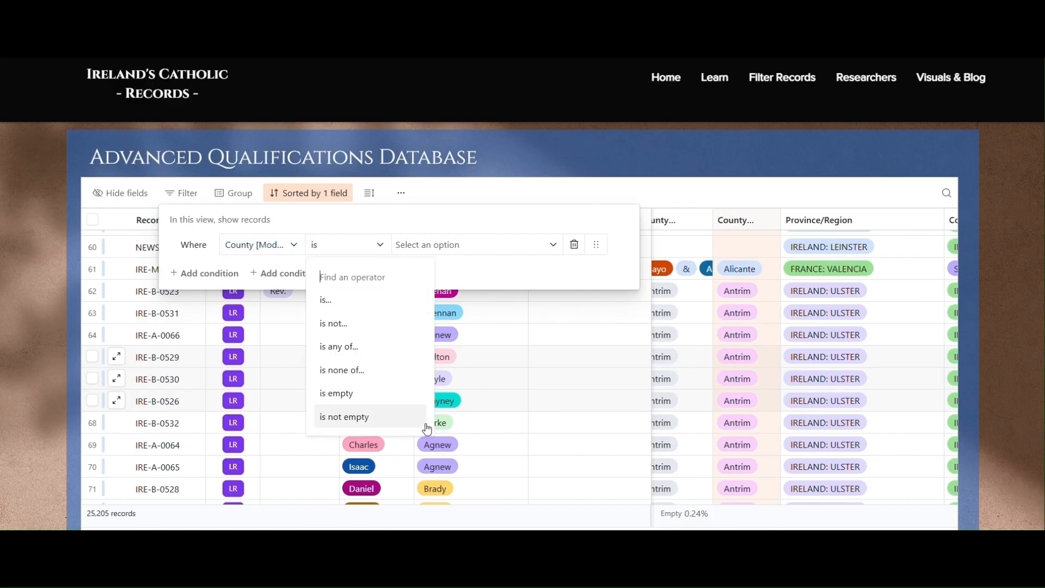
click(365, 372)
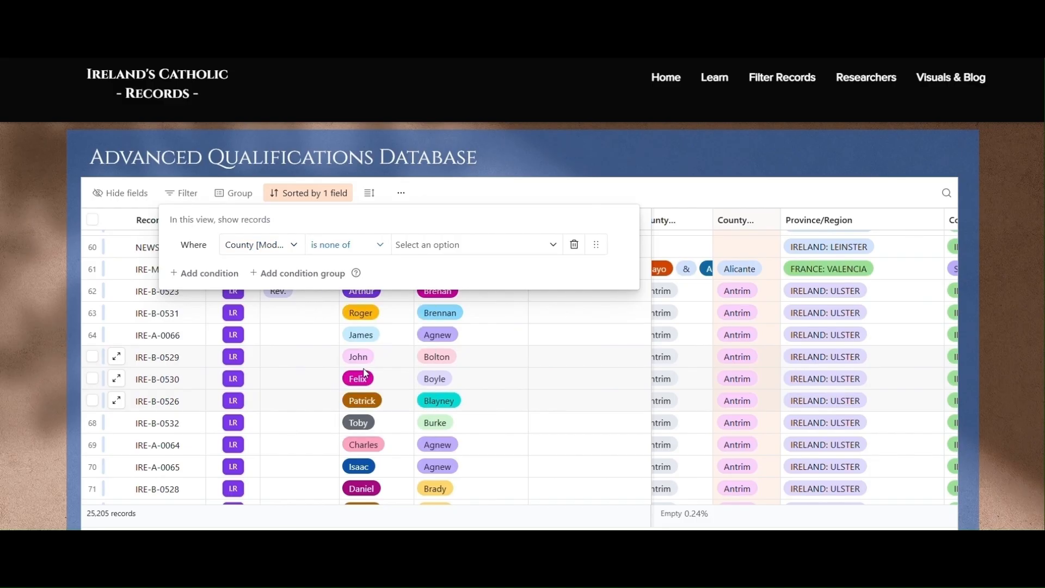
click(435, 250)
text(antrim)
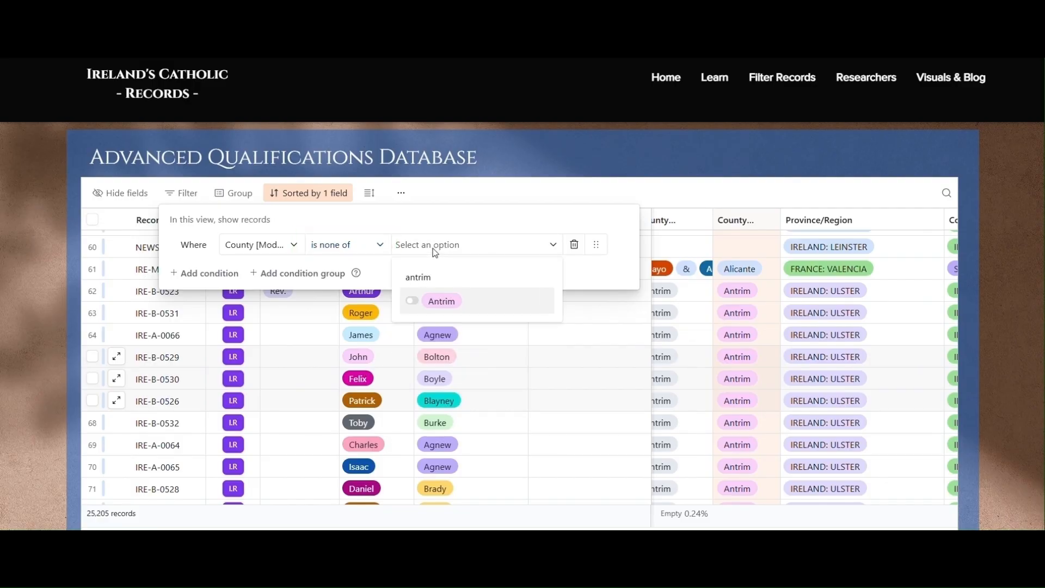
key(Return)
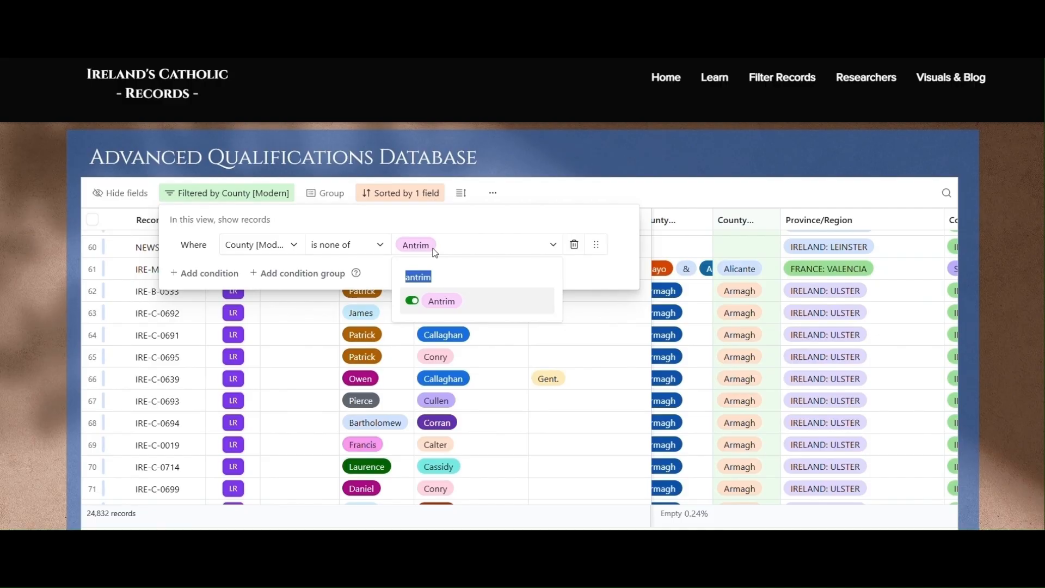
Close the value list of the County [Modern] condition and the filter settings
click(540, 196)
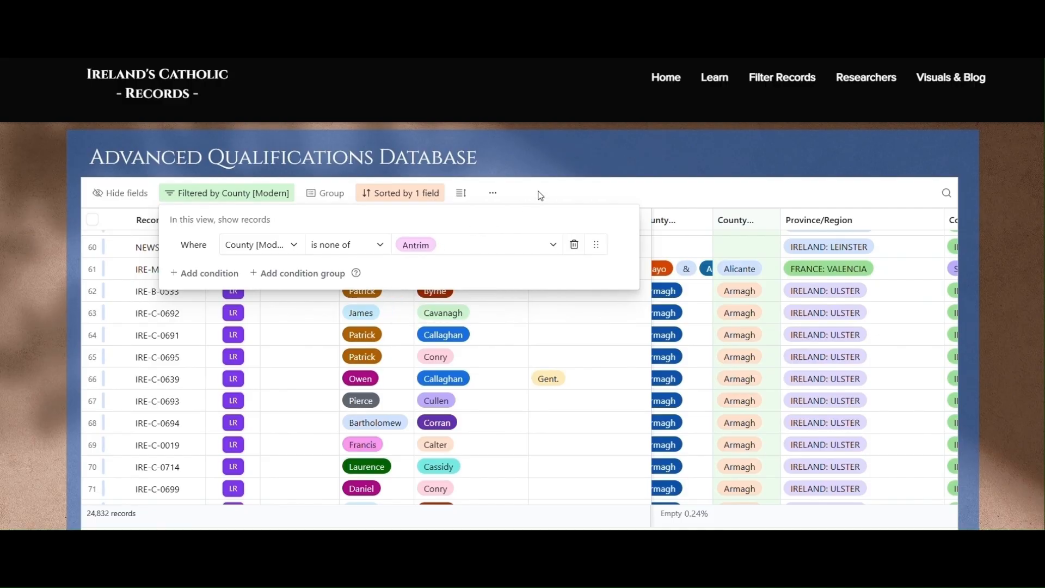
click(540, 196)
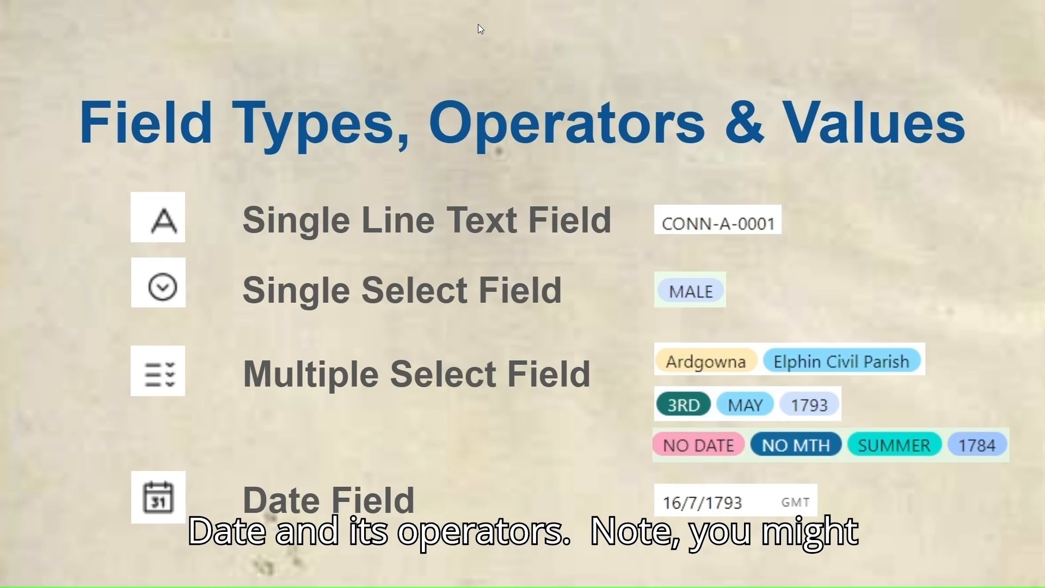
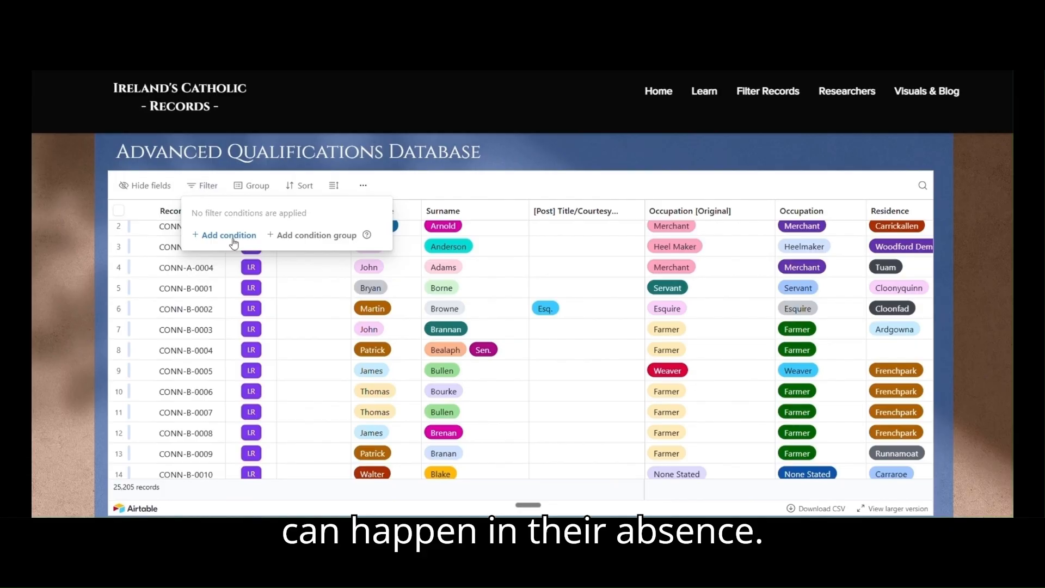
Add a filter condition showing only records whose Surname has any of the family name being researched
click(229, 237)
click(264, 238)
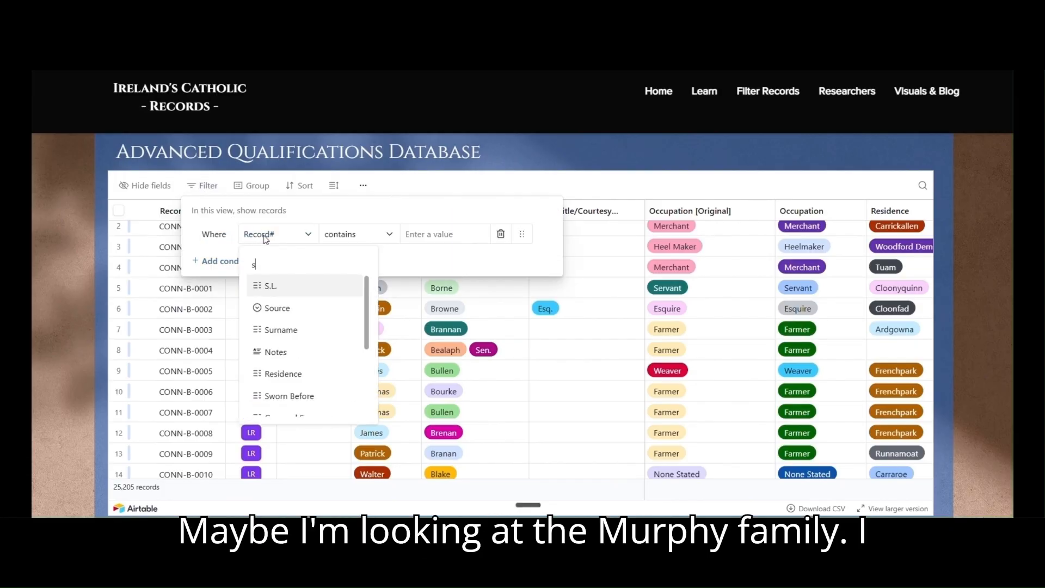
text(sur)
click(277, 285)
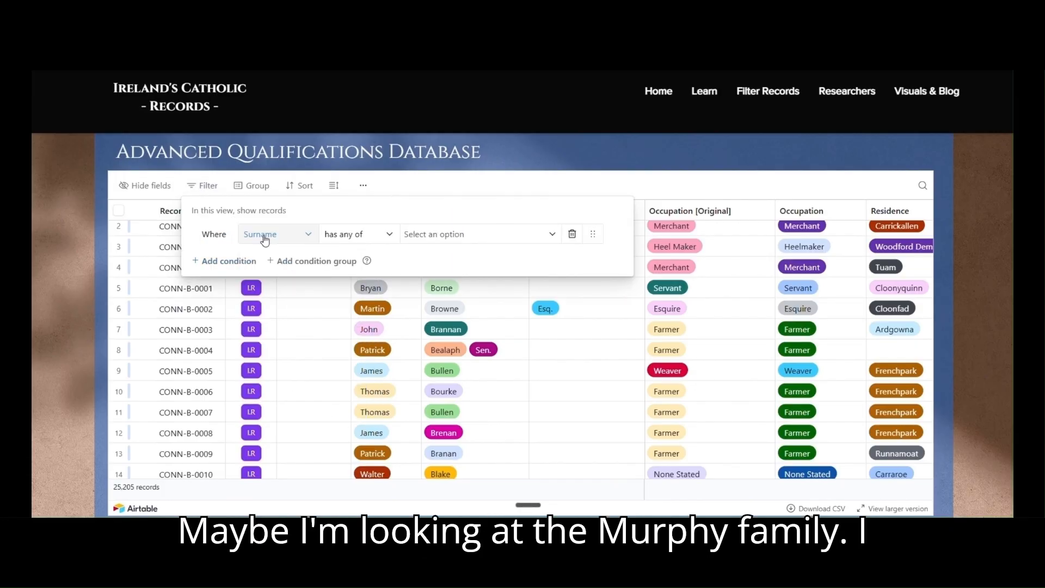
click(420, 231)
text(muro)
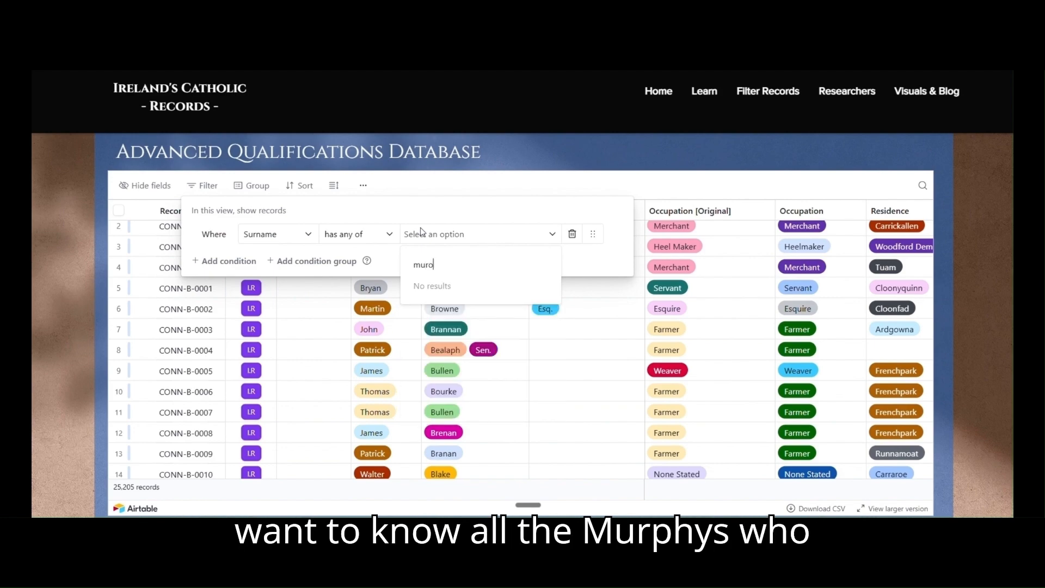
key(BackSpace)
text(ph)
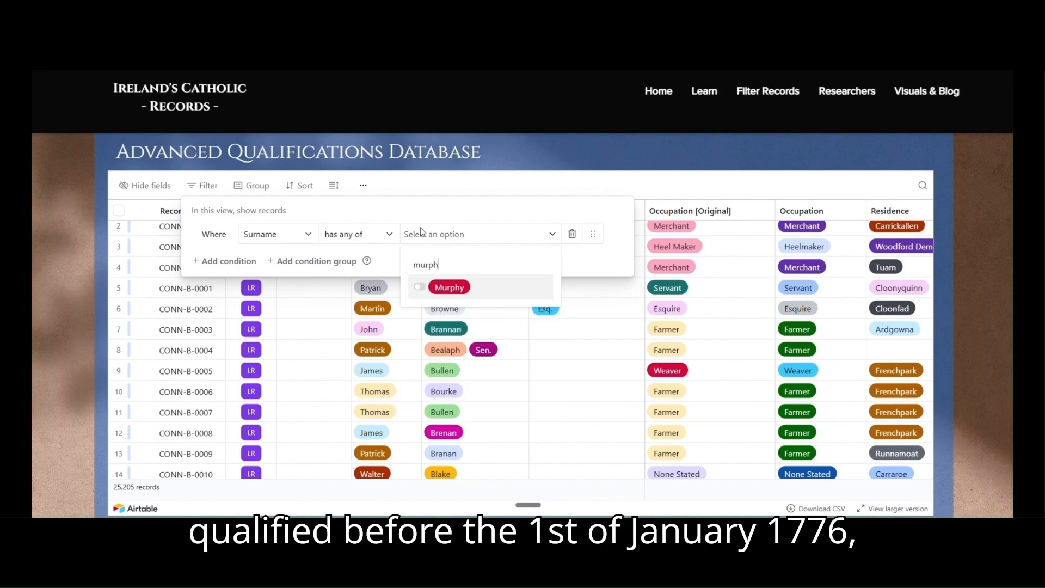
key(Return)
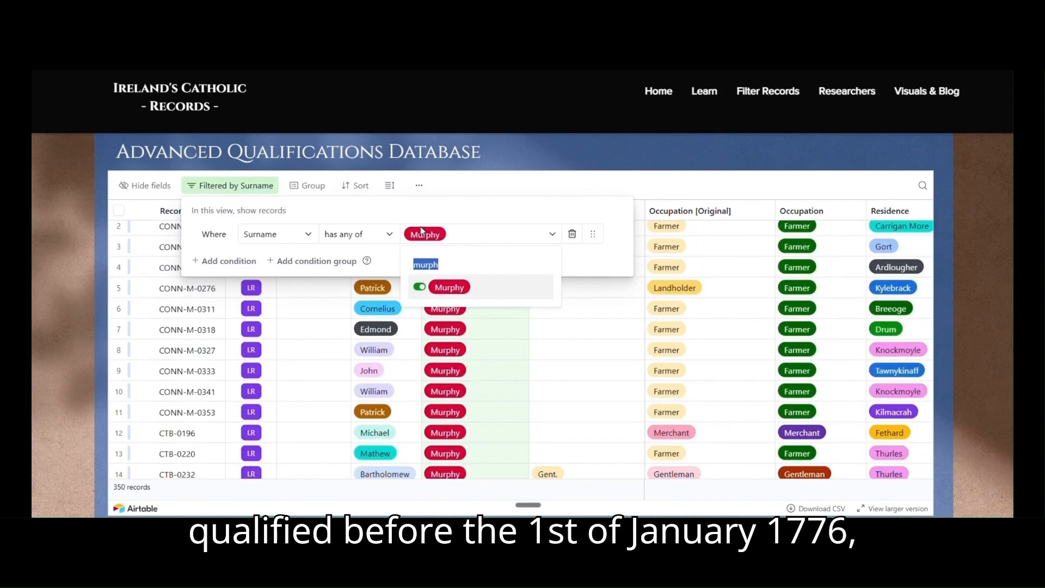
Add a second filter condition requiring Date Qualified to be before the exact date 01/01/1776
click(215, 261)
click(259, 260)
text(dat)
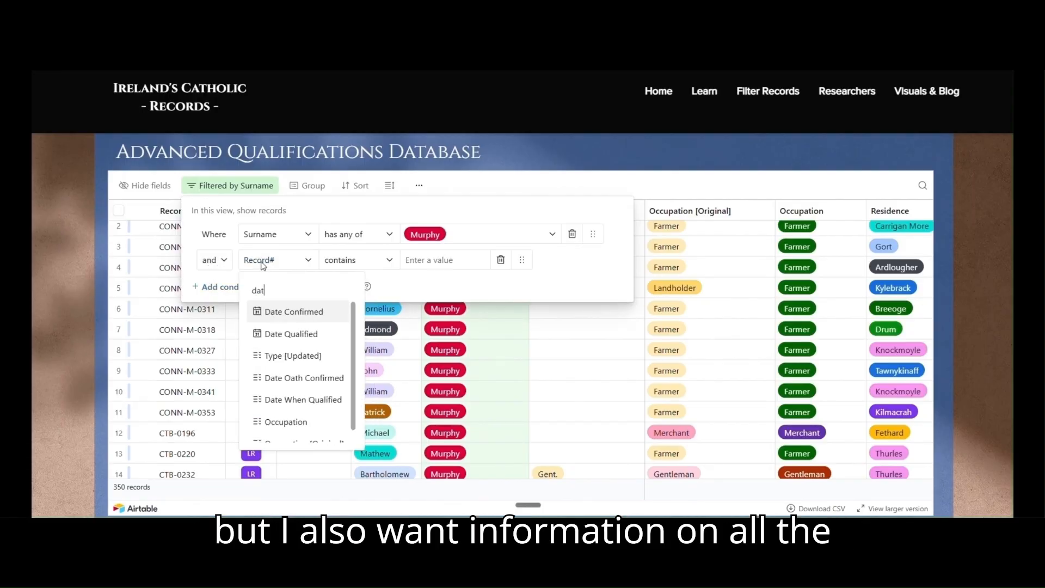
click(290, 334)
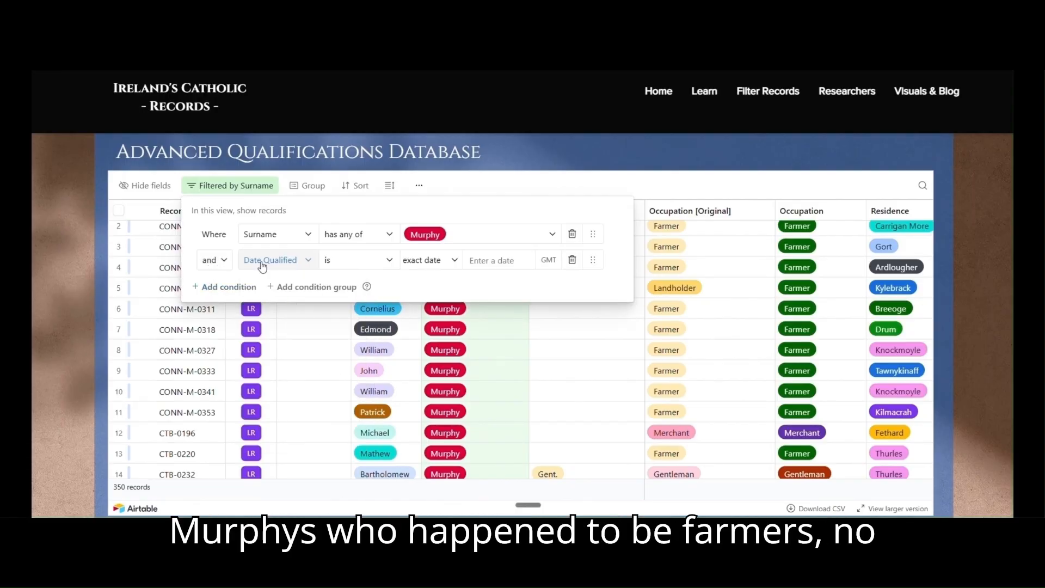
click(368, 261)
click(367, 356)
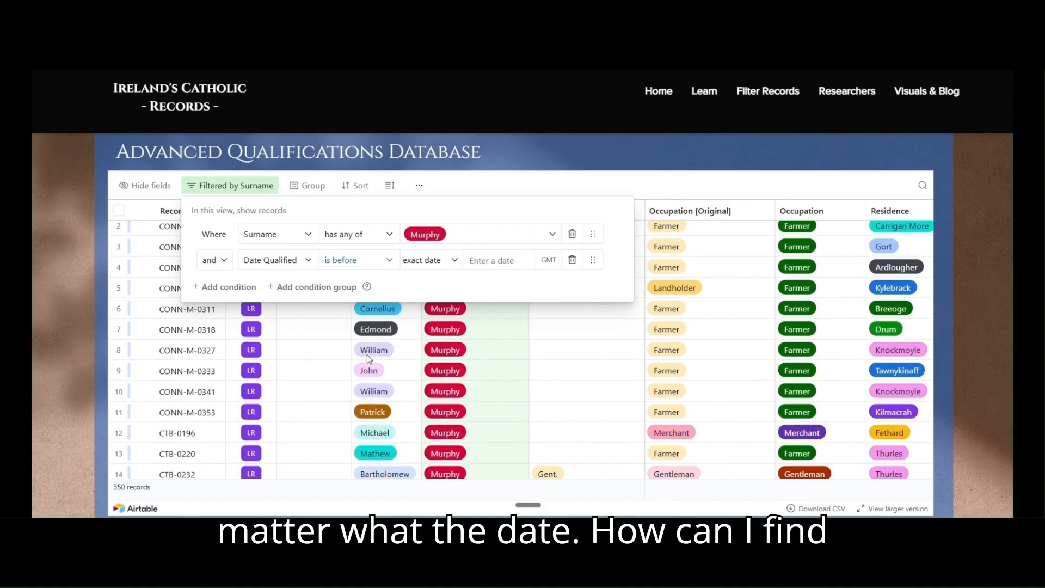
click(481, 259)
text(01)
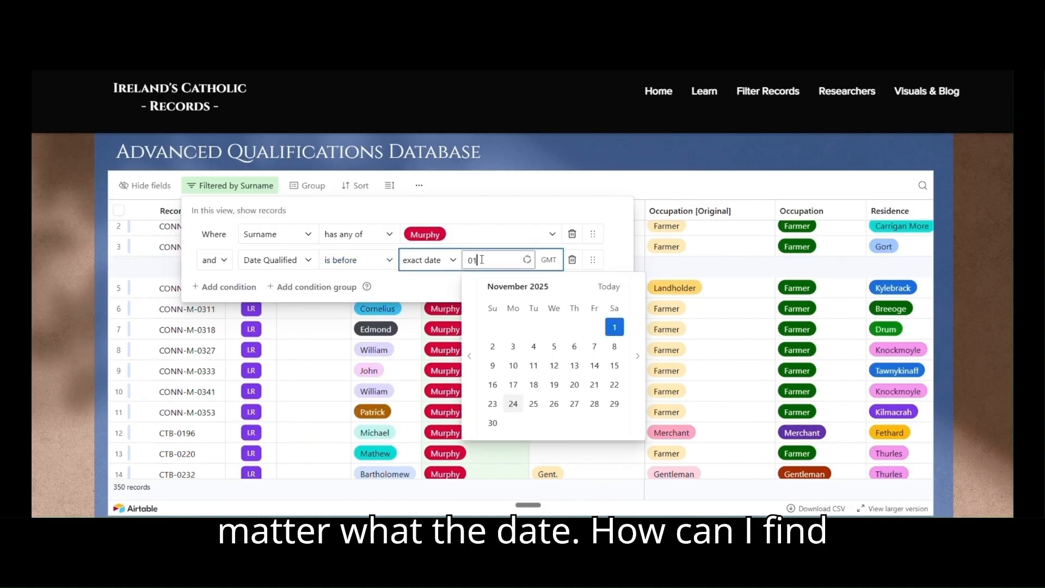
text(/01/1776)
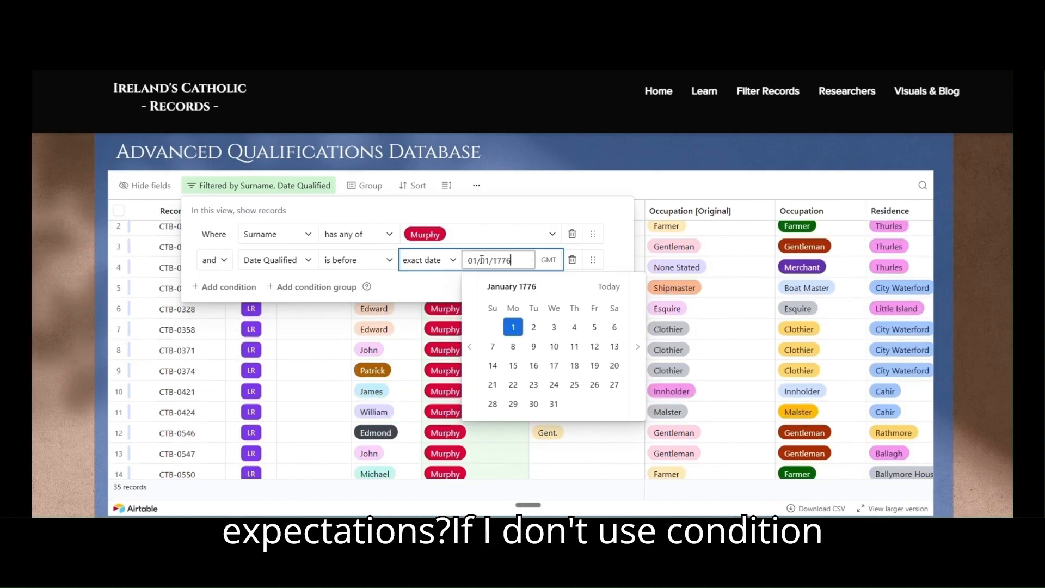
Add a third filter condition requiring Occupation to have any of Farmer, and close the filter settings
click(231, 290)
click(230, 289)
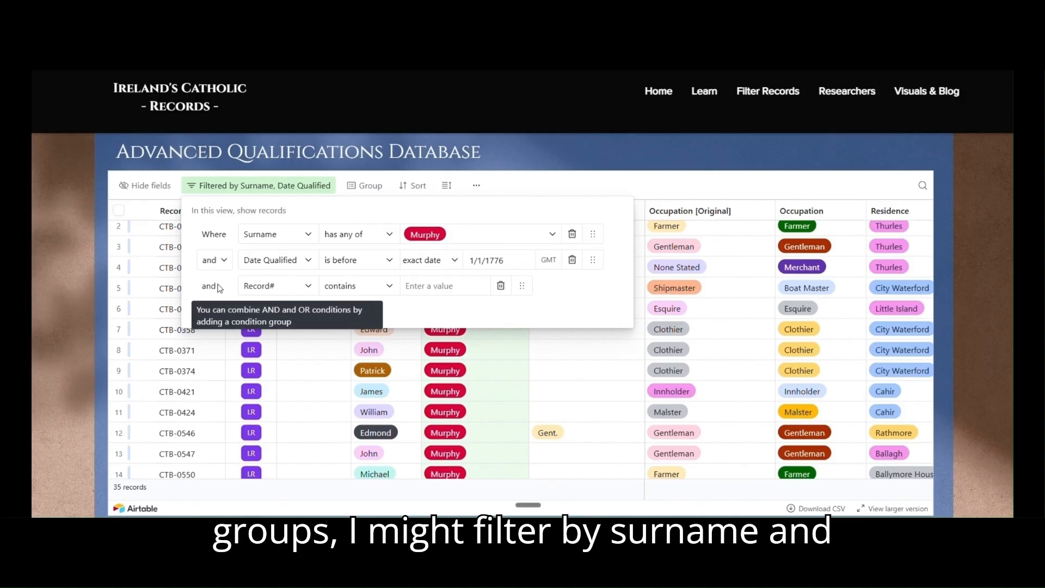
click(278, 288)
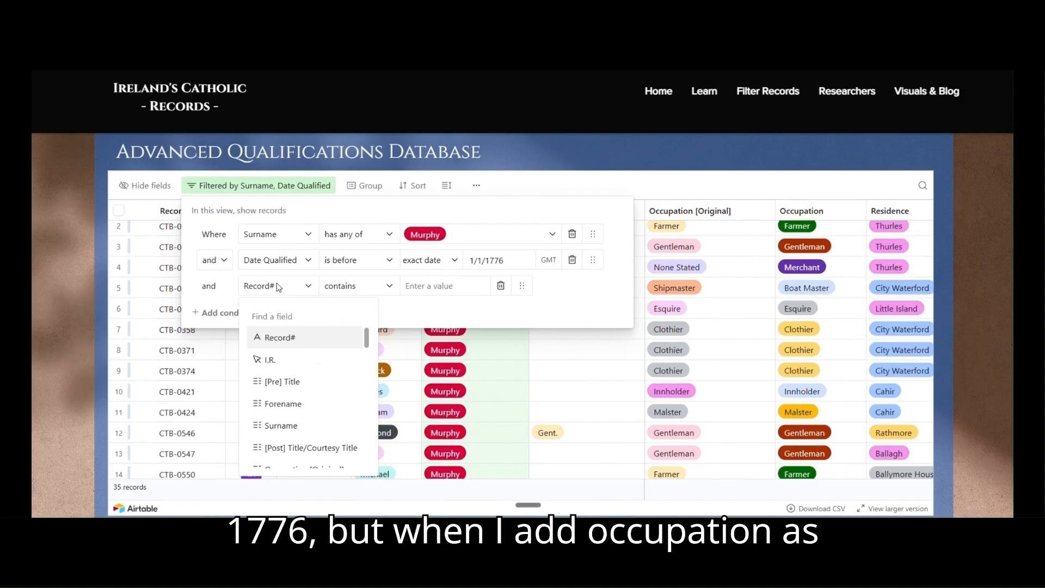
text(occ)
click(282, 334)
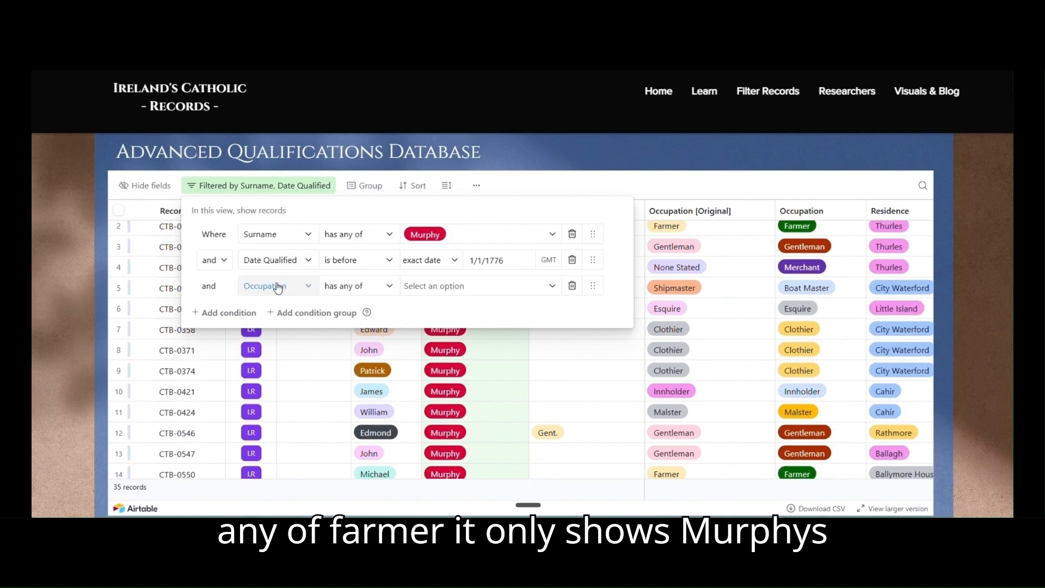
click(455, 294)
text(far)
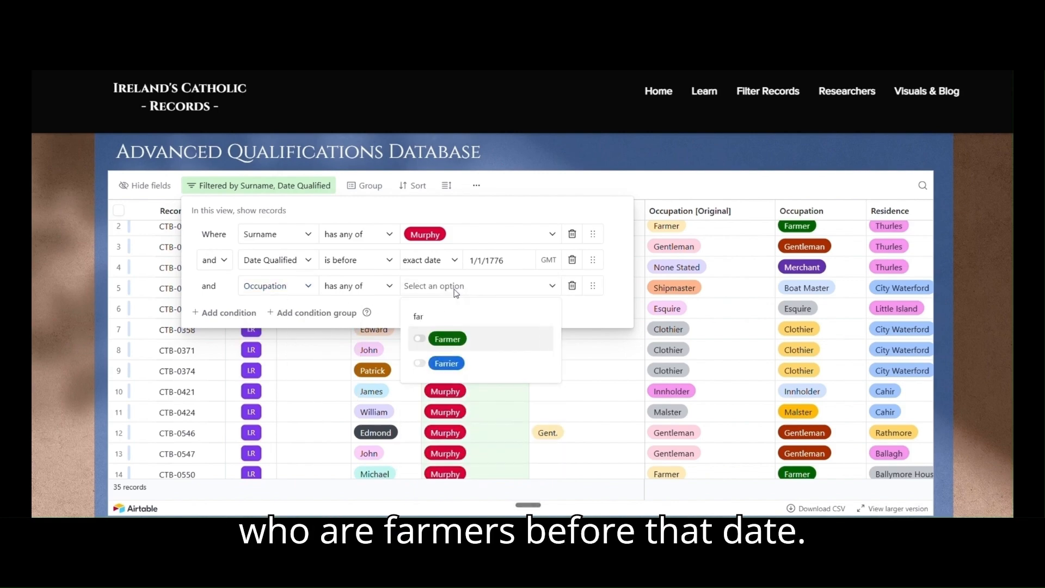
key(Return)
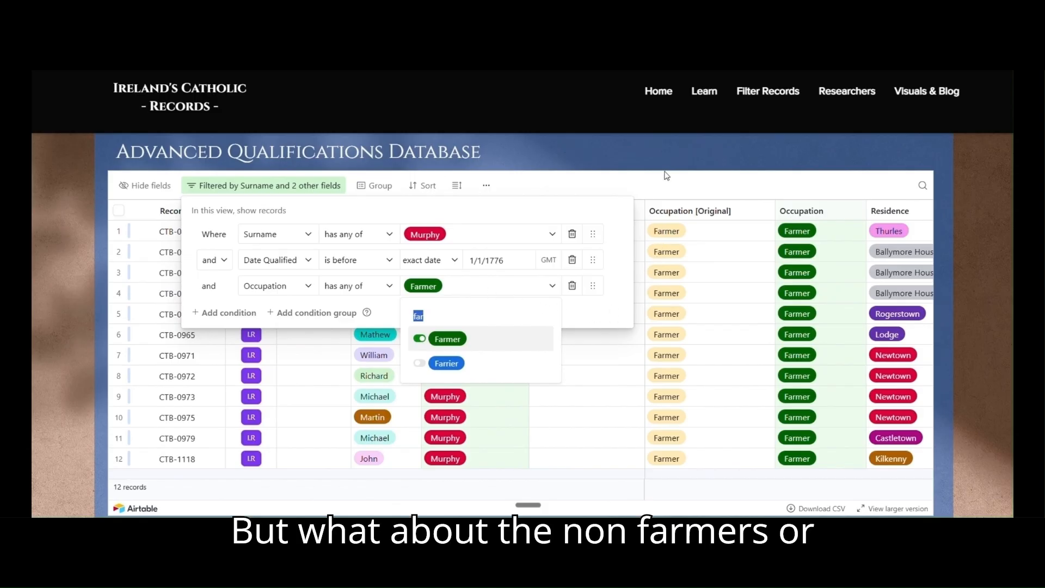
key(Escape)
key(Escape)
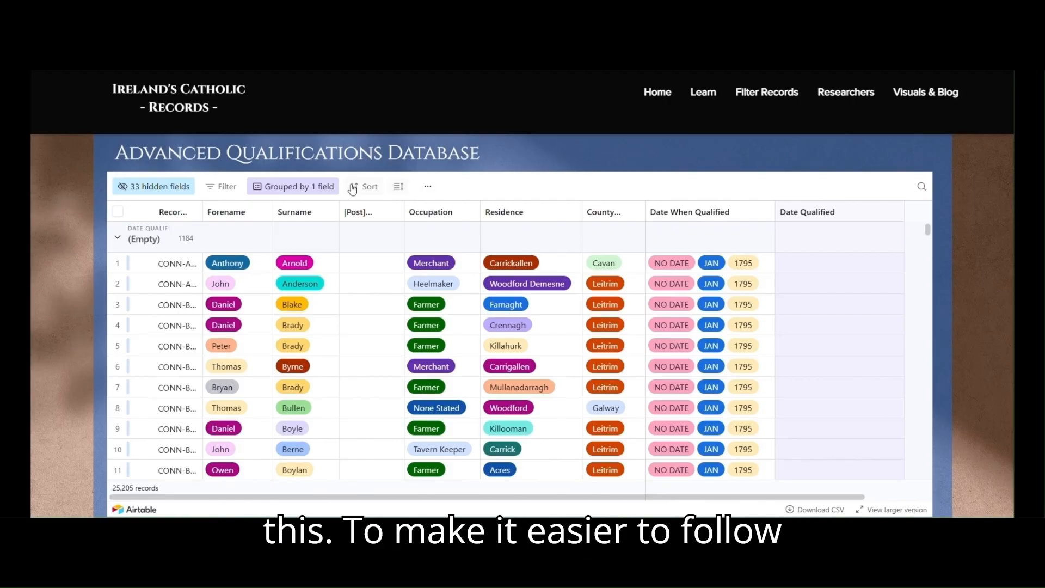
Create a condition group in the filter containing the condition Surname has any of the researched family name
click(221, 188)
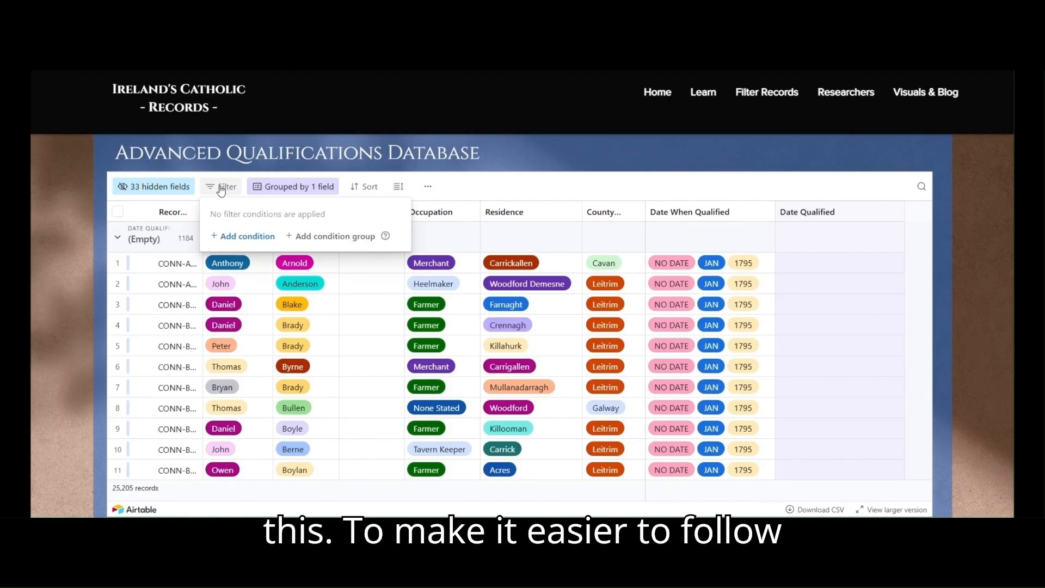
click(351, 237)
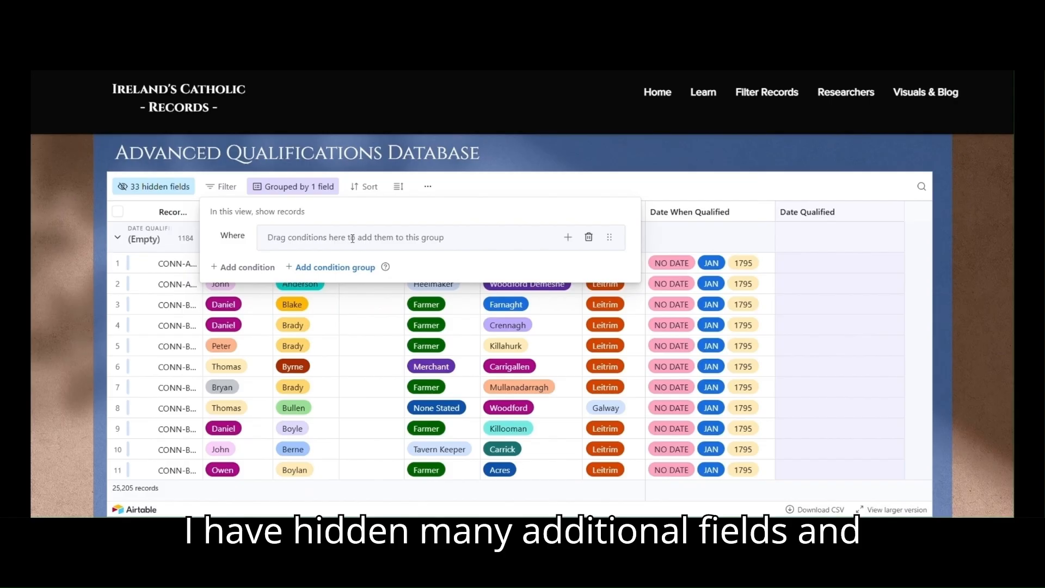
click(567, 237)
click(592, 278)
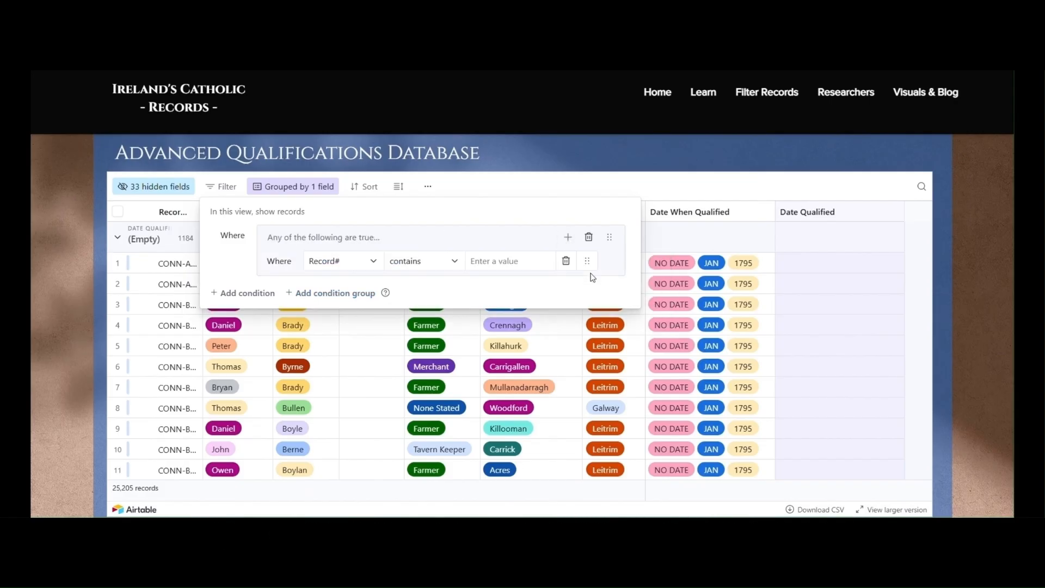
click(338, 263)
scroll(370, 359, down, 2)
click(345, 311)
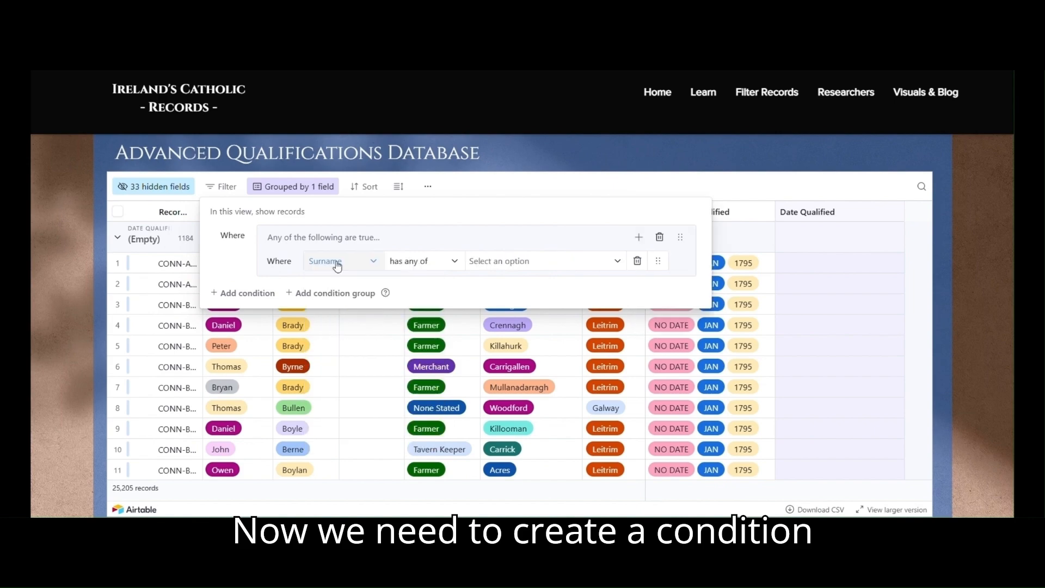
click(475, 262)
text(murph)
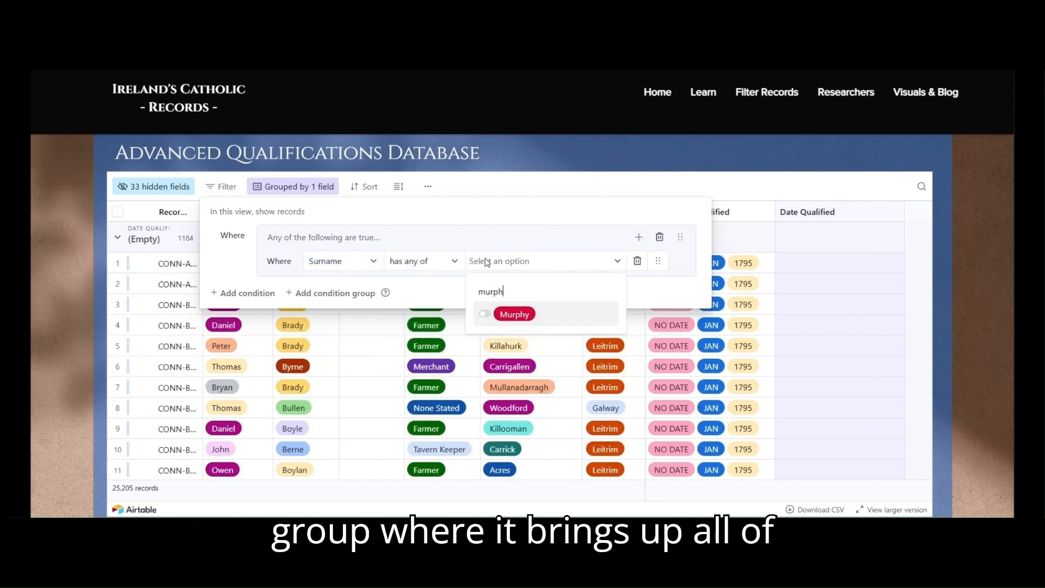
key(Return)
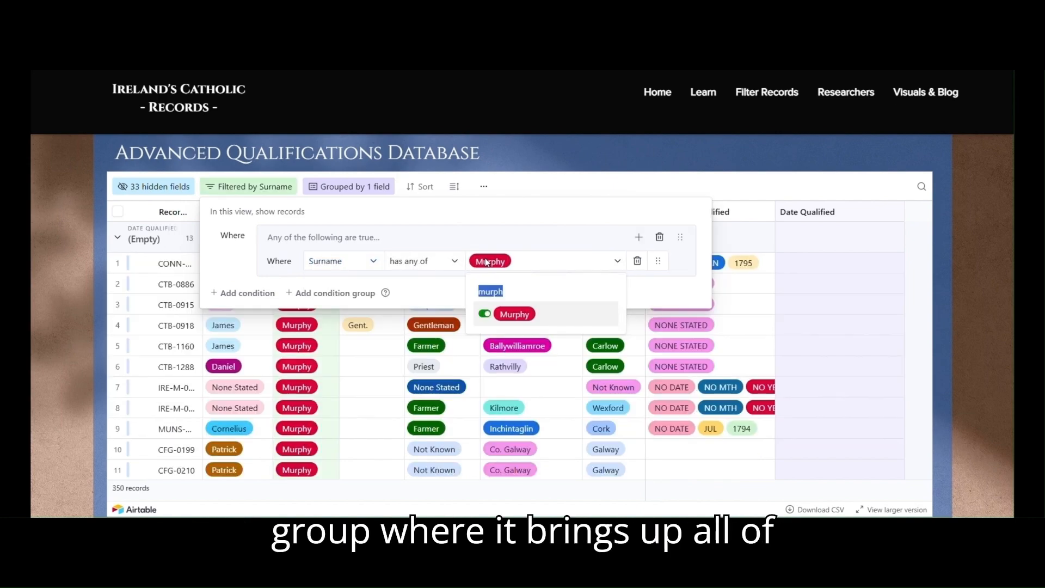
Add a second condition to the group and join it to the Surname condition with and
click(638, 238)
click(646, 271)
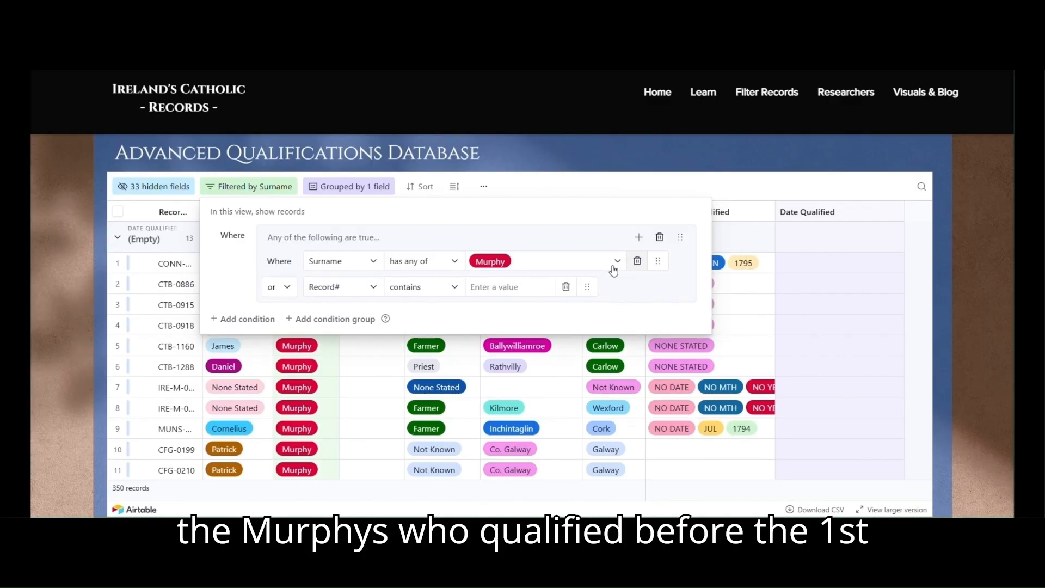
click(278, 287)
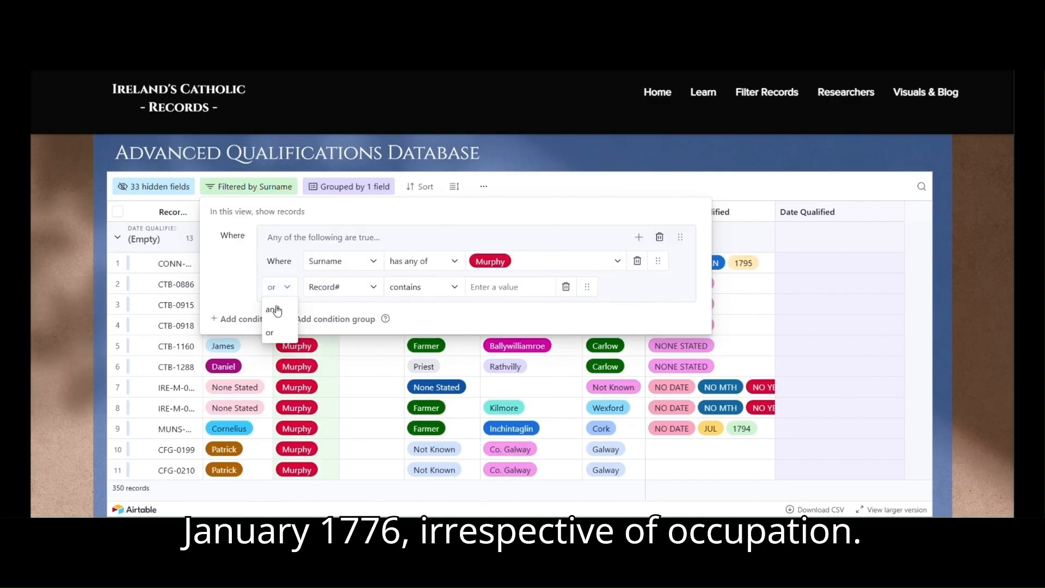
click(276, 306)
Set the group's second condition to Date Qualified is before the exact date 01/01/1776
click(325, 288)
text(dat)
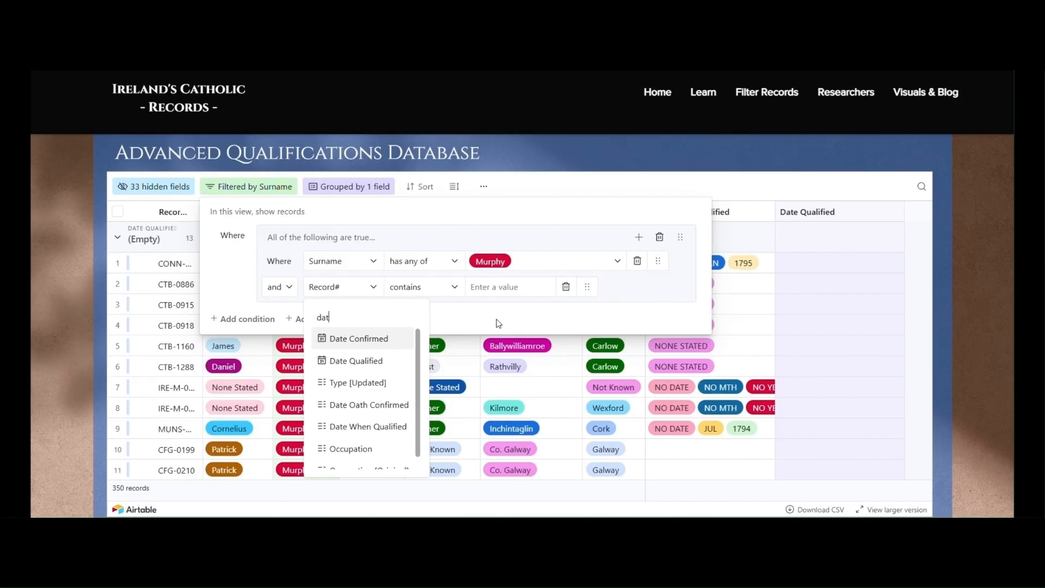
click(355, 361)
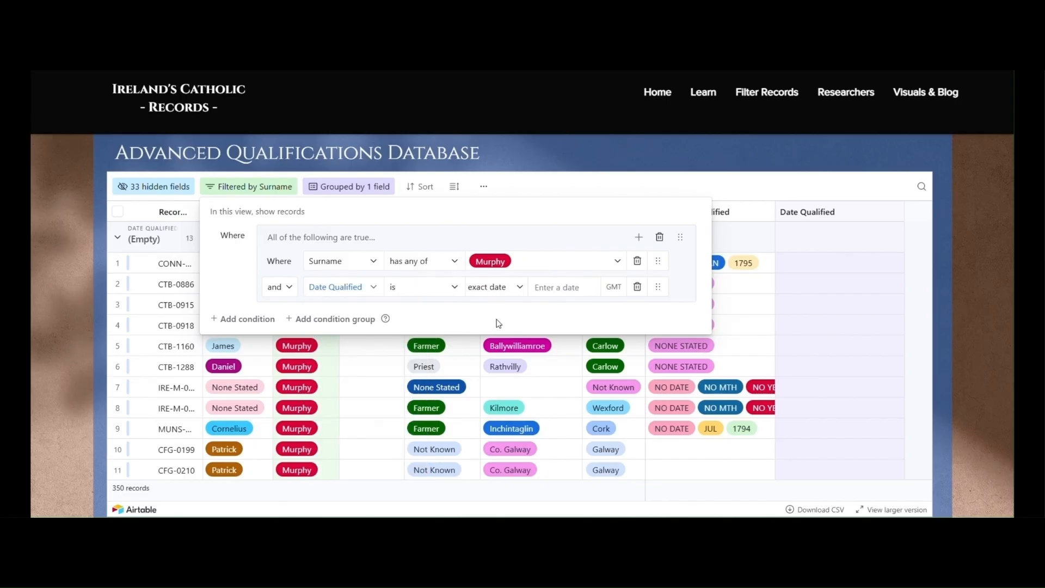
click(436, 286)
click(423, 384)
click(565, 293)
text(01/)
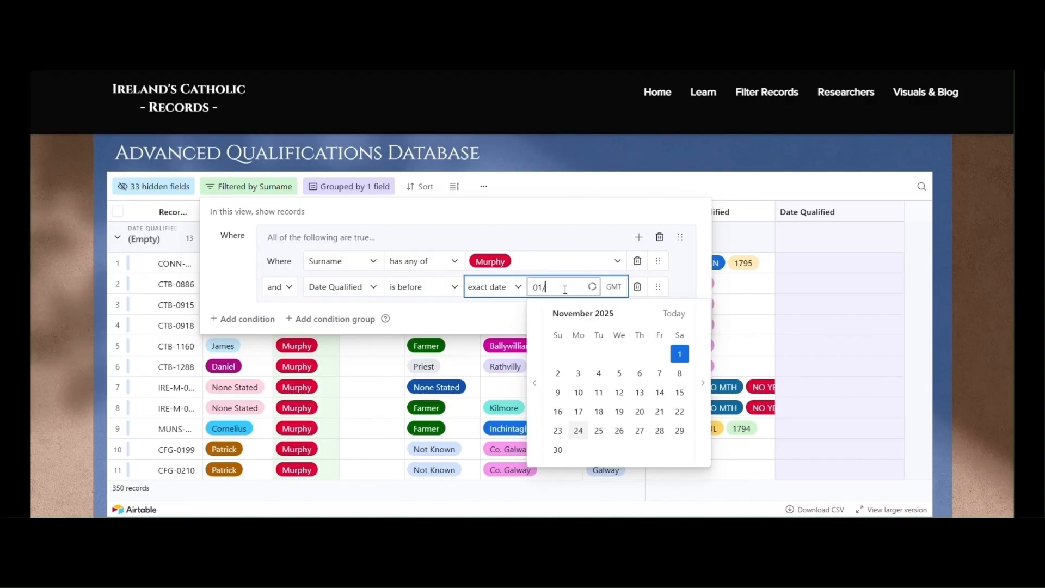
text(01/1776)
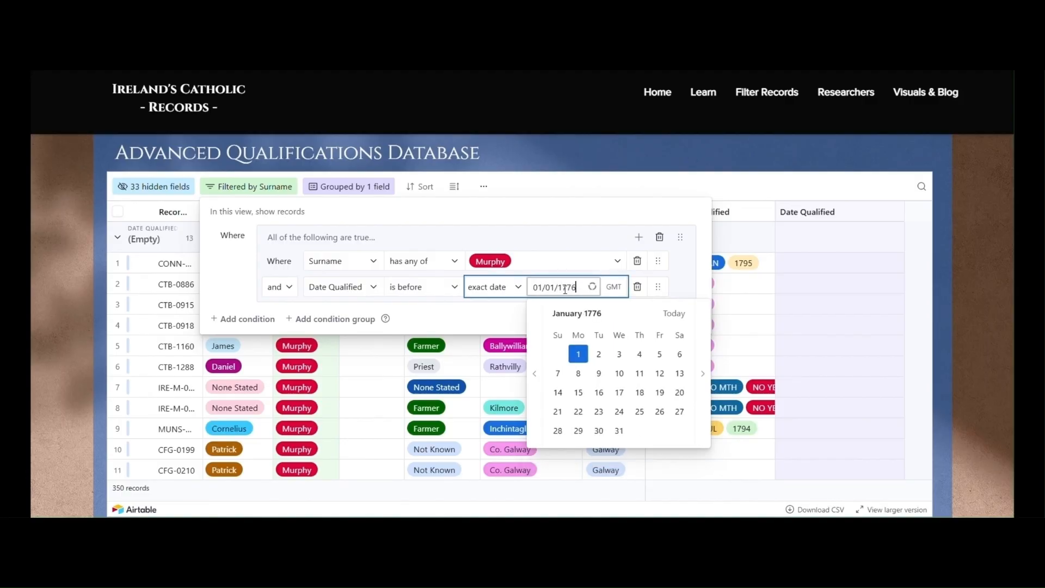
click(579, 356)
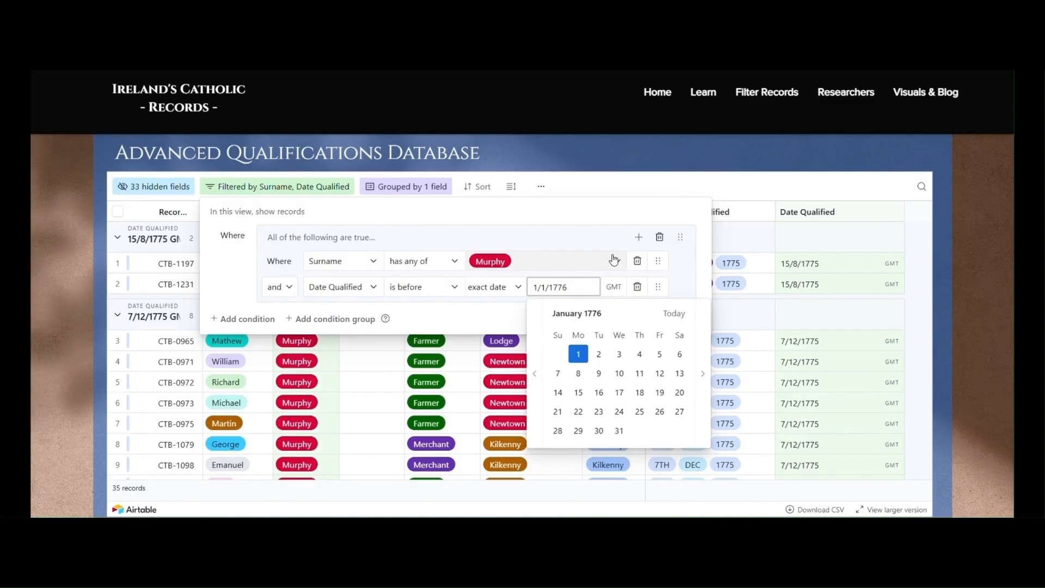
click(437, 324)
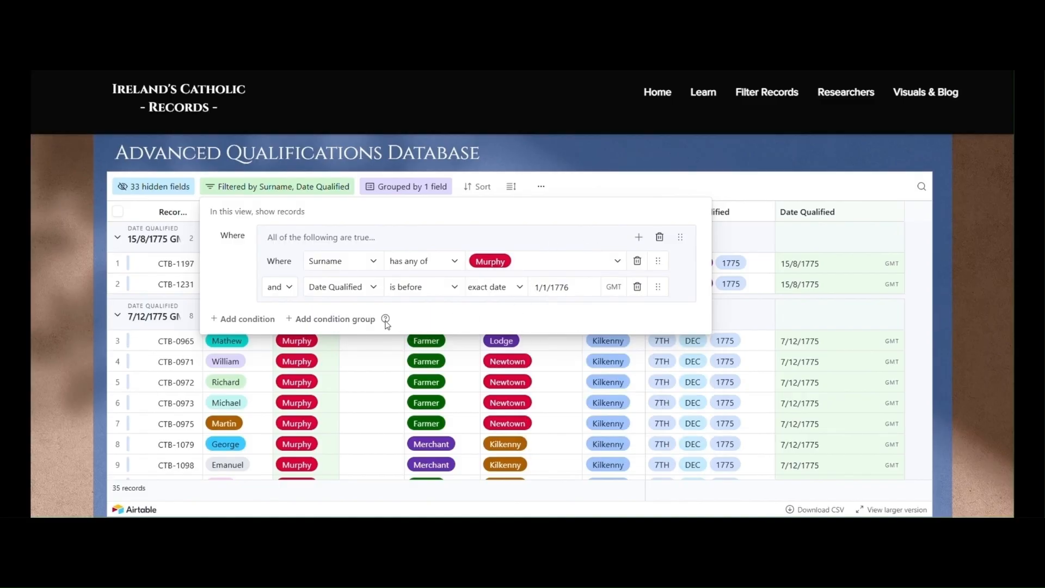
Create a second condition group in the filter containing the condition Surname has any of the same family name
click(349, 319)
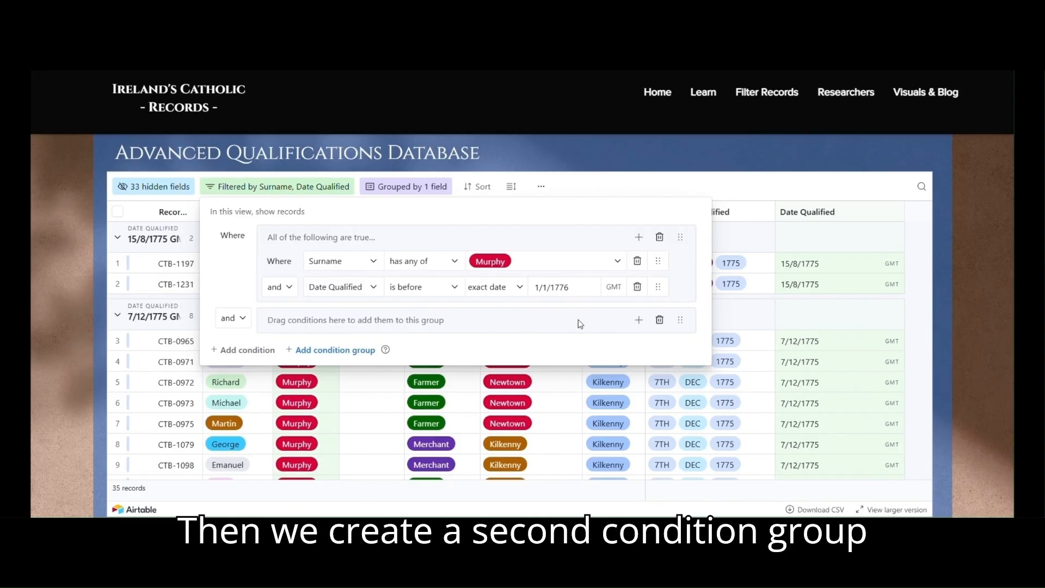
click(638, 319)
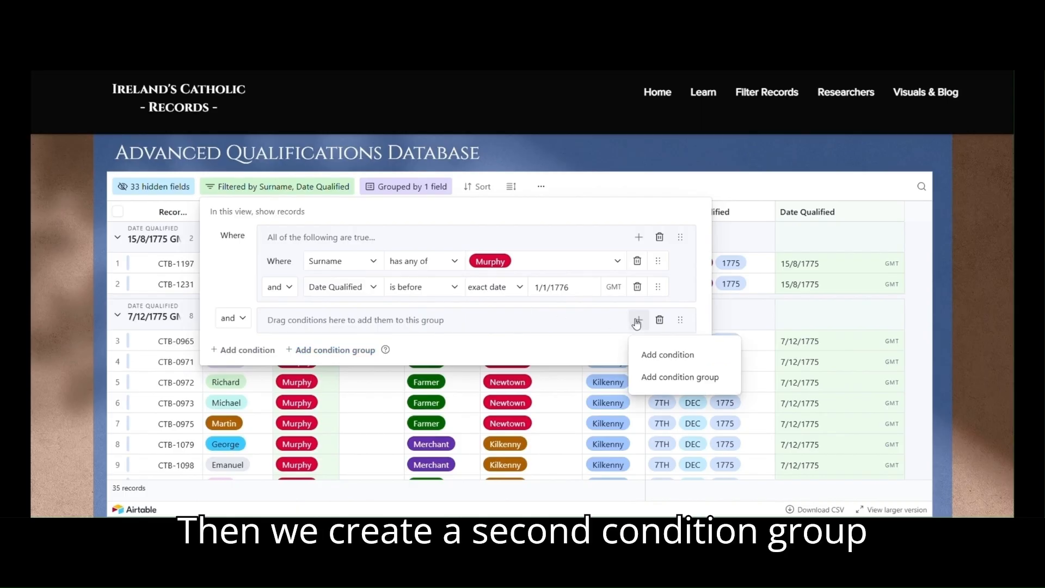
click(656, 357)
click(336, 344)
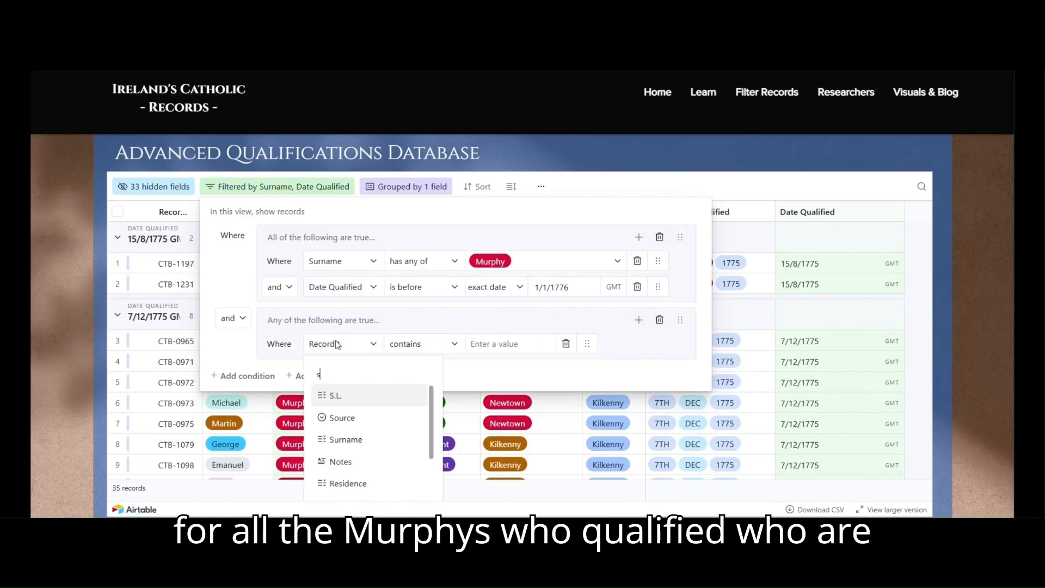
text(sur)
key(Return)
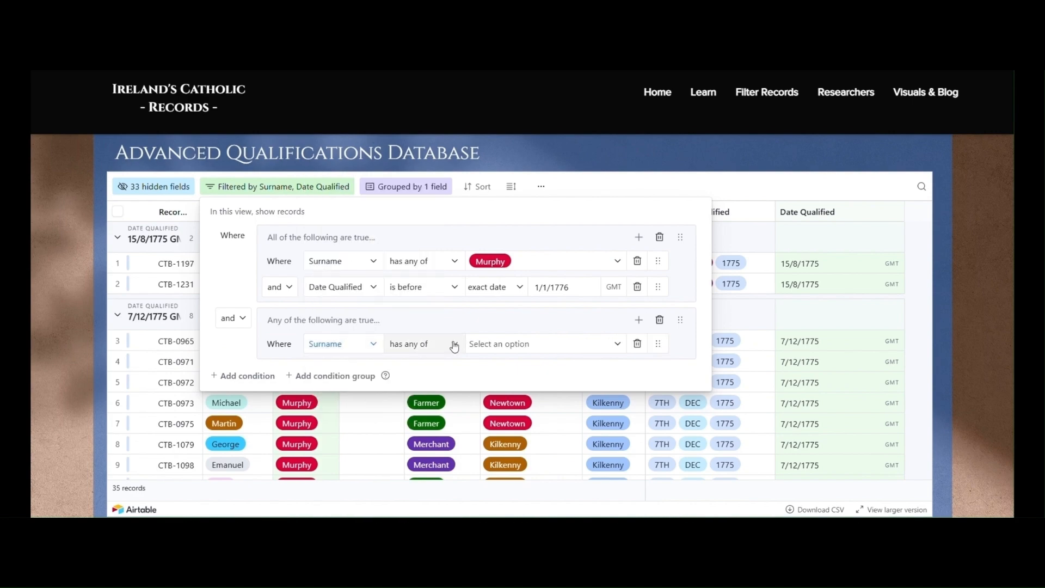
click(508, 346)
text(murph)
key(Return)
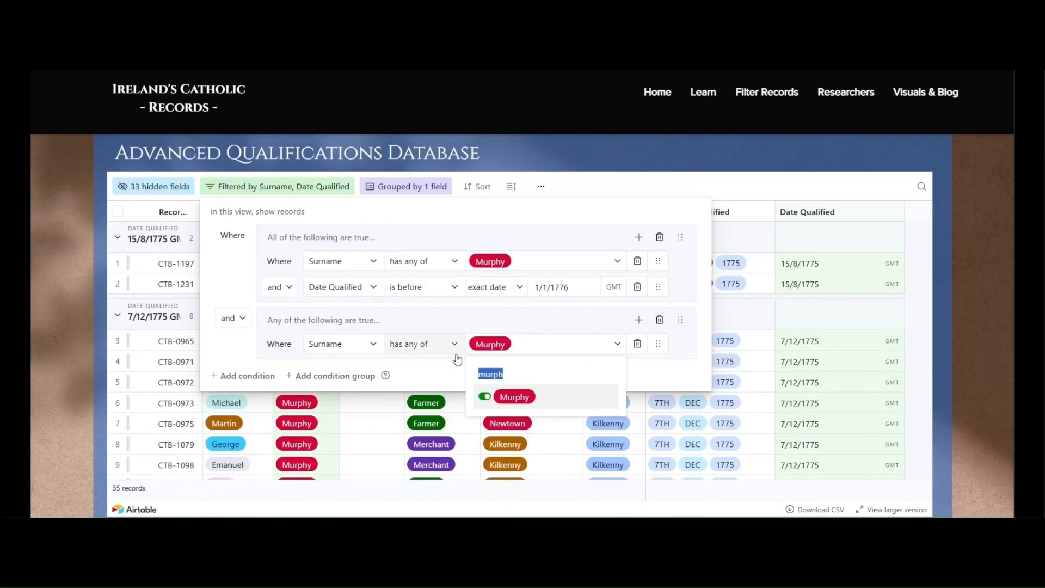
click(416, 376)
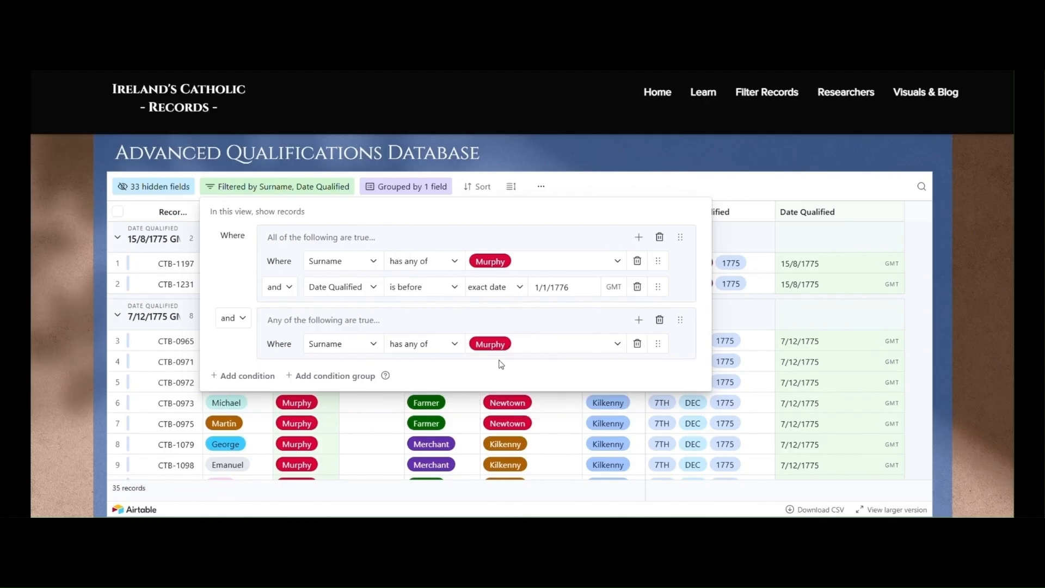
Add a second condition to the new group requiring Occupation to have any of Farmer
click(638, 321)
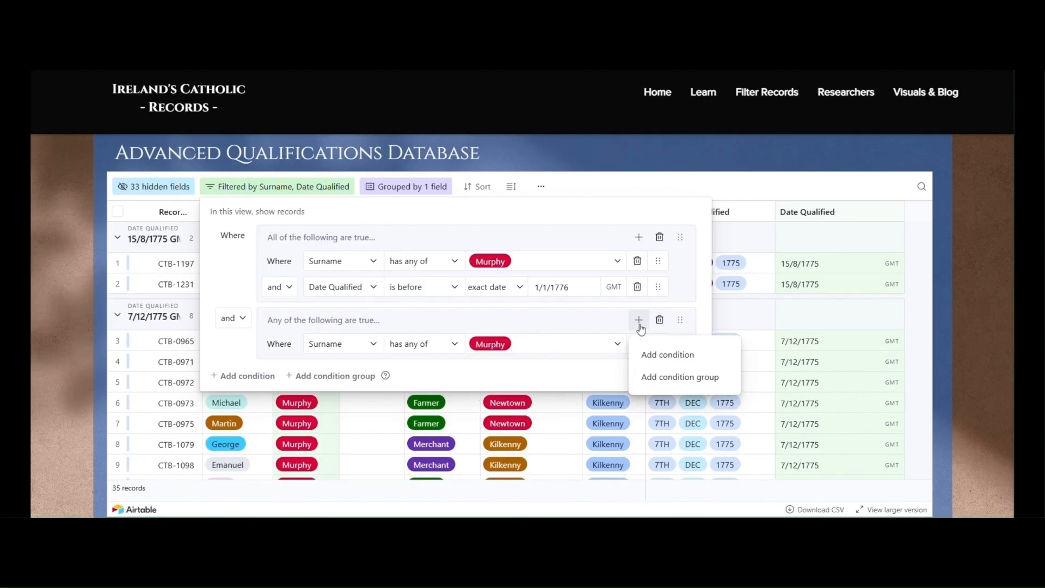
click(663, 357)
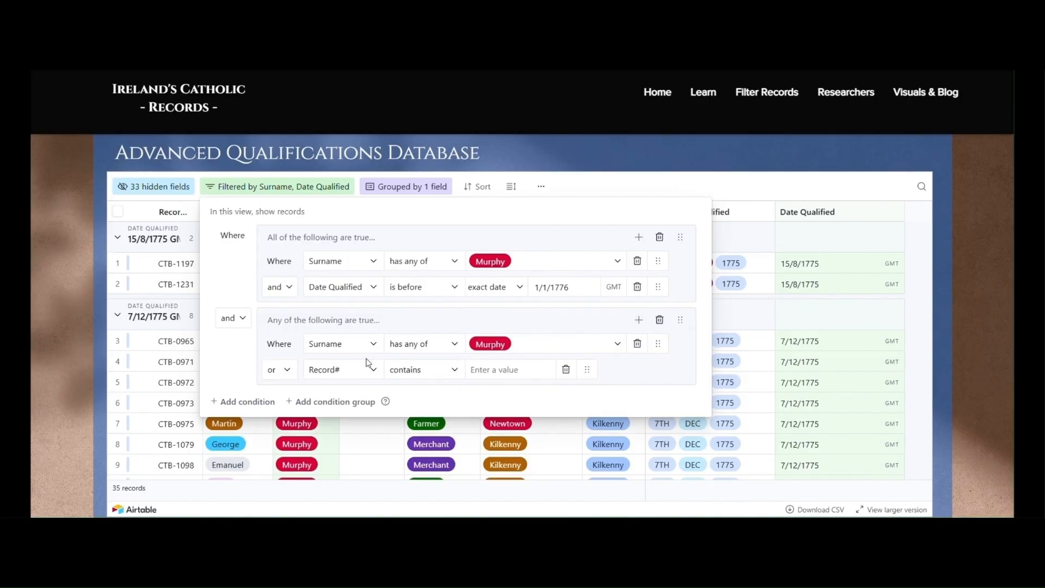
click(340, 372)
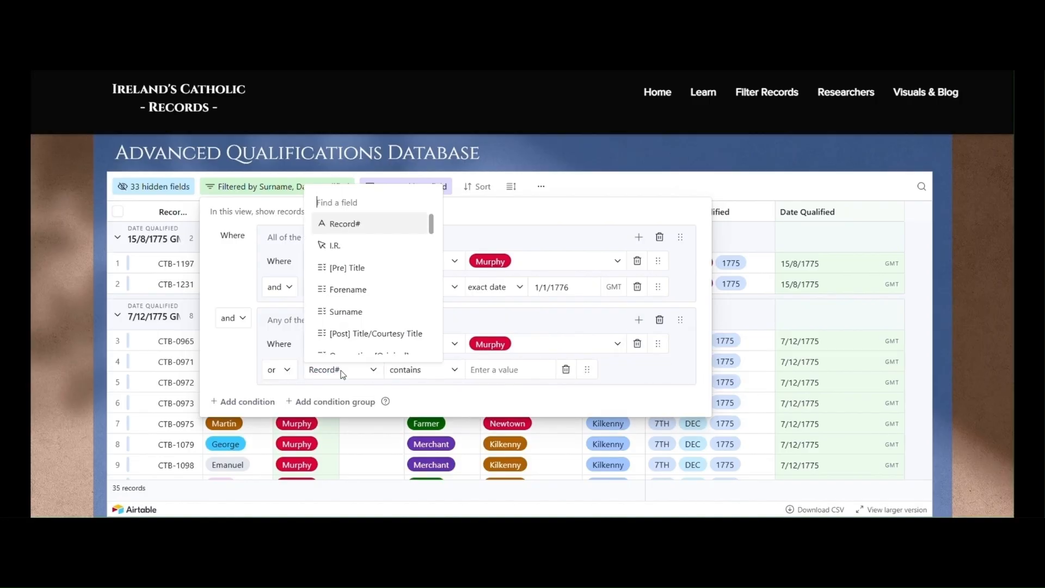
text(occ)
key(Return)
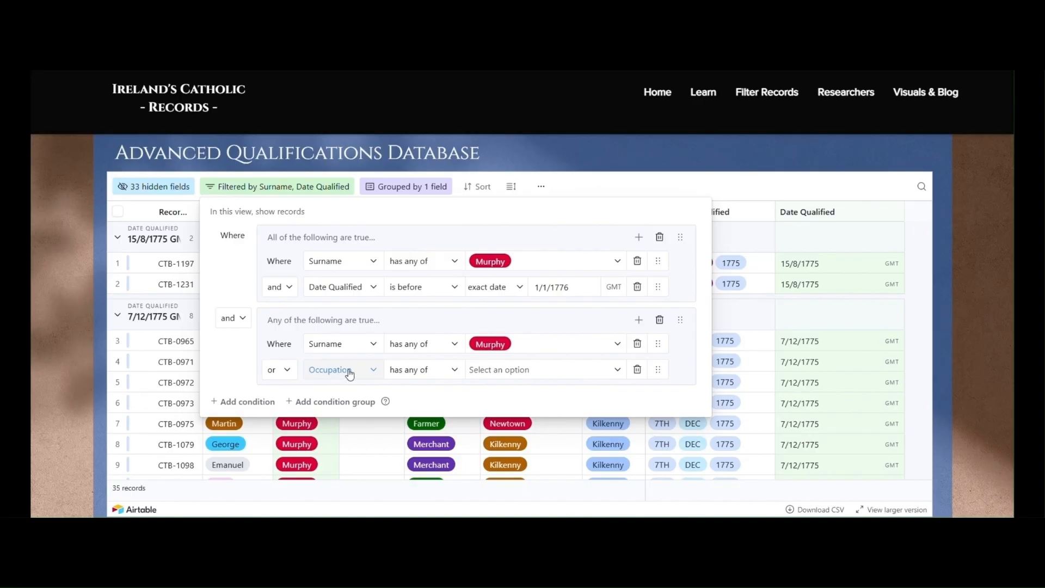
click(490, 369)
text(far)
key(Return)
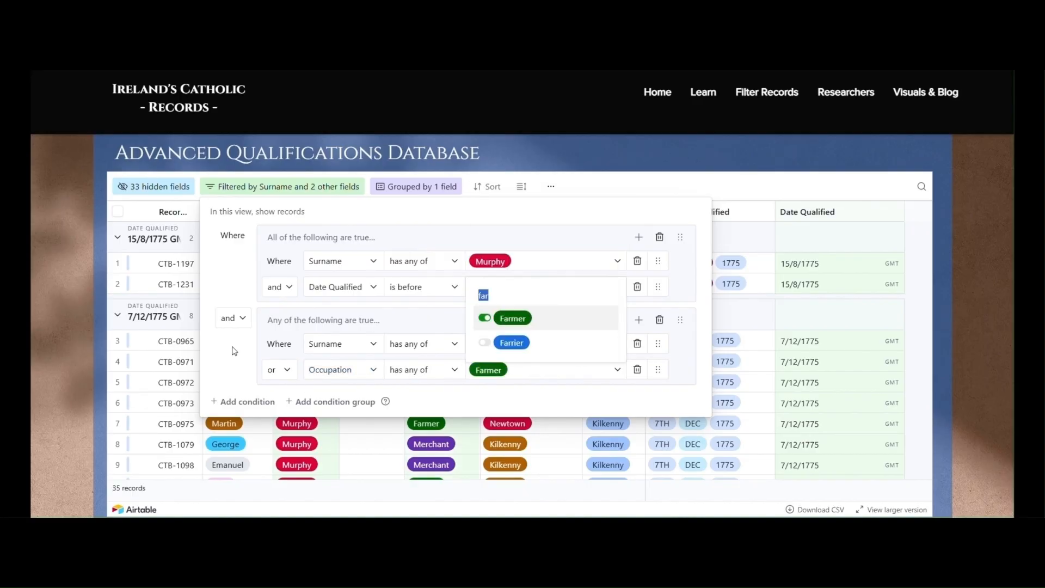
Join the second group's Surname and Occupation conditions with and, and close the filter settings to review the records
click(279, 370)
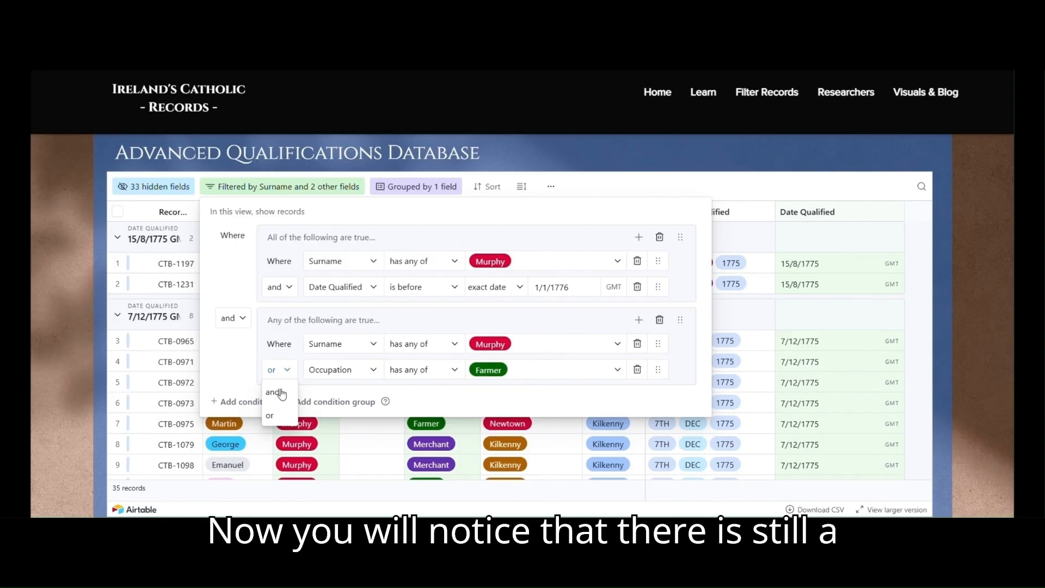
click(276, 392)
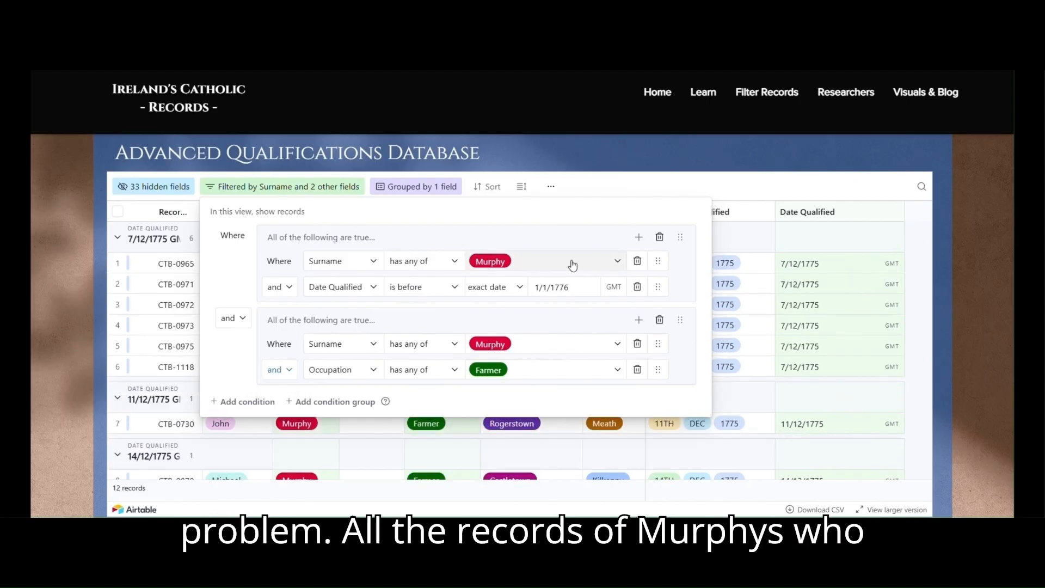
click(645, 191)
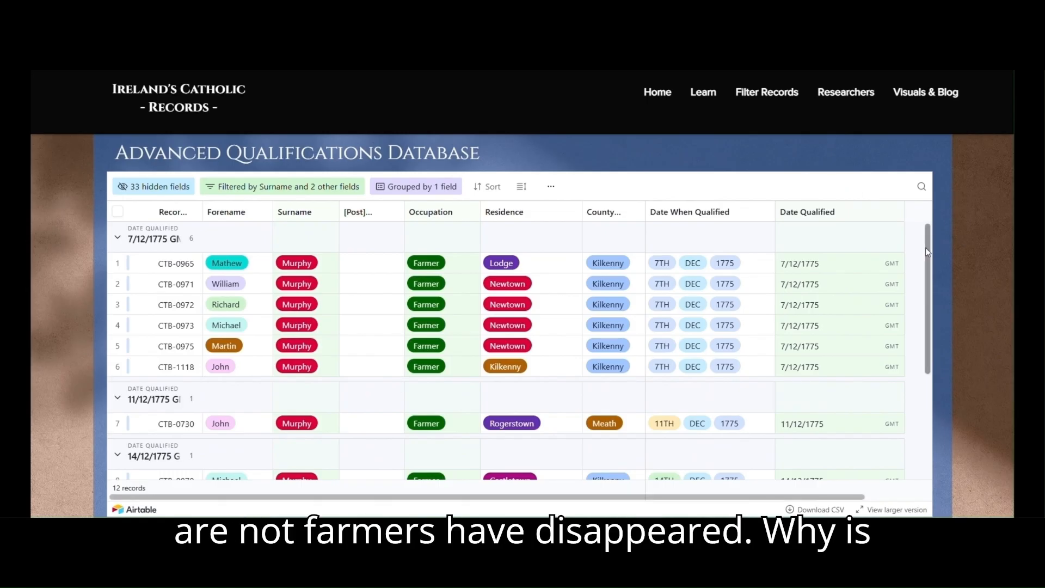
drag(926, 247, 941, 210)
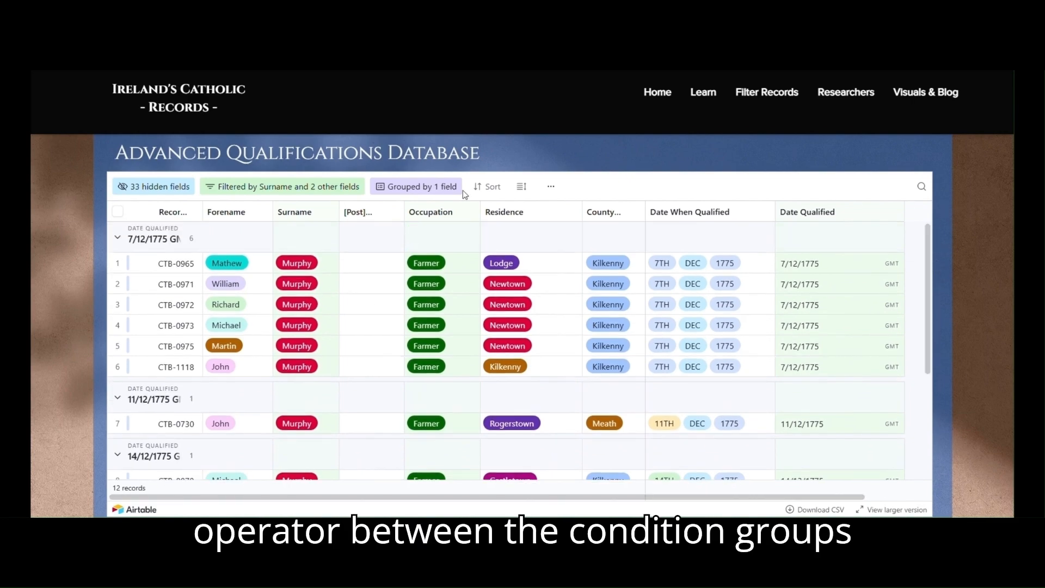
Change the operator between the two condition groups to or, and review the filtered records through to the end of the list
click(328, 187)
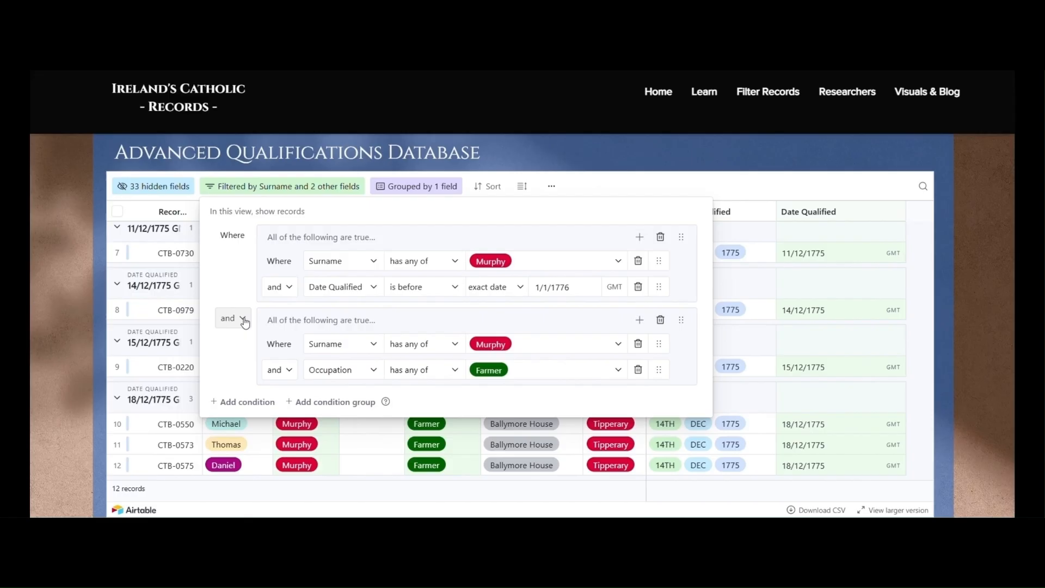
click(243, 319)
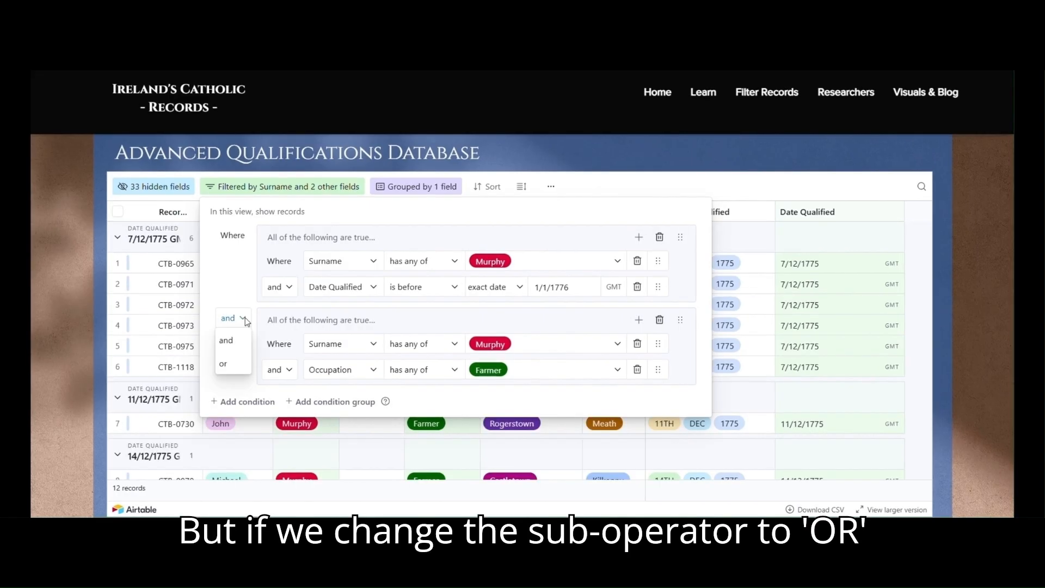
click(233, 365)
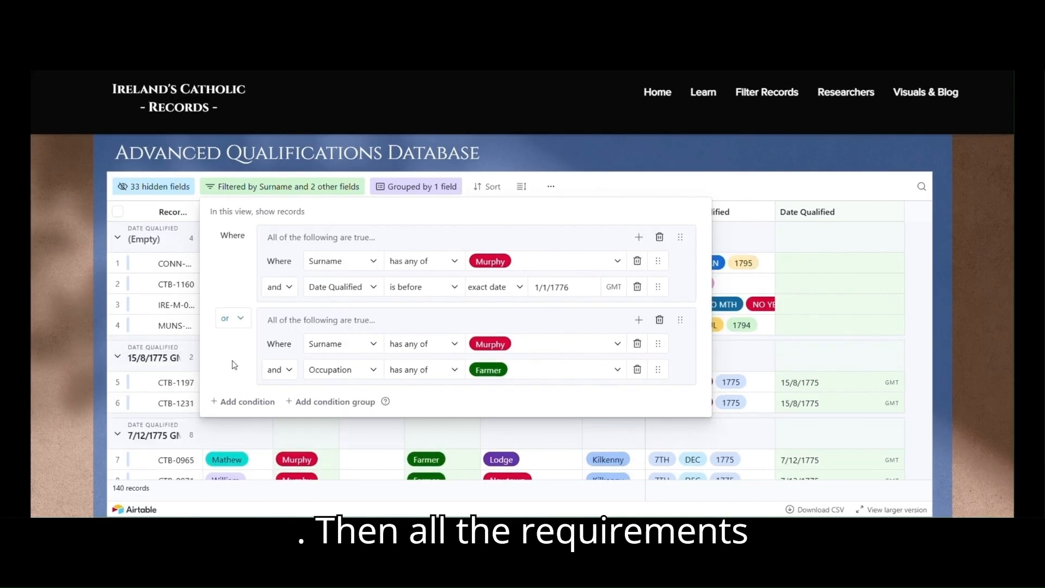
click(625, 190)
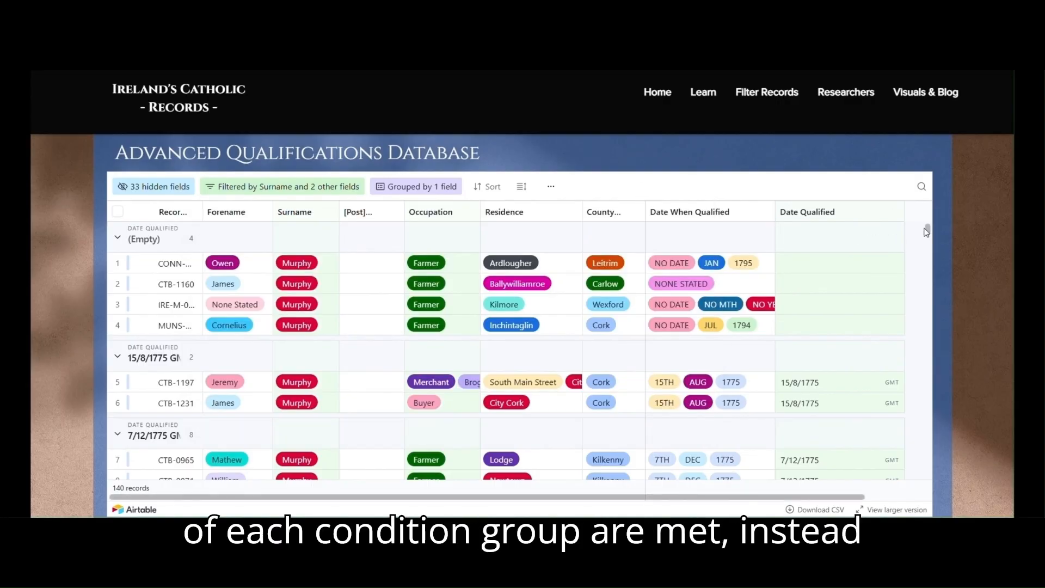
drag(927, 229, 930, 490)
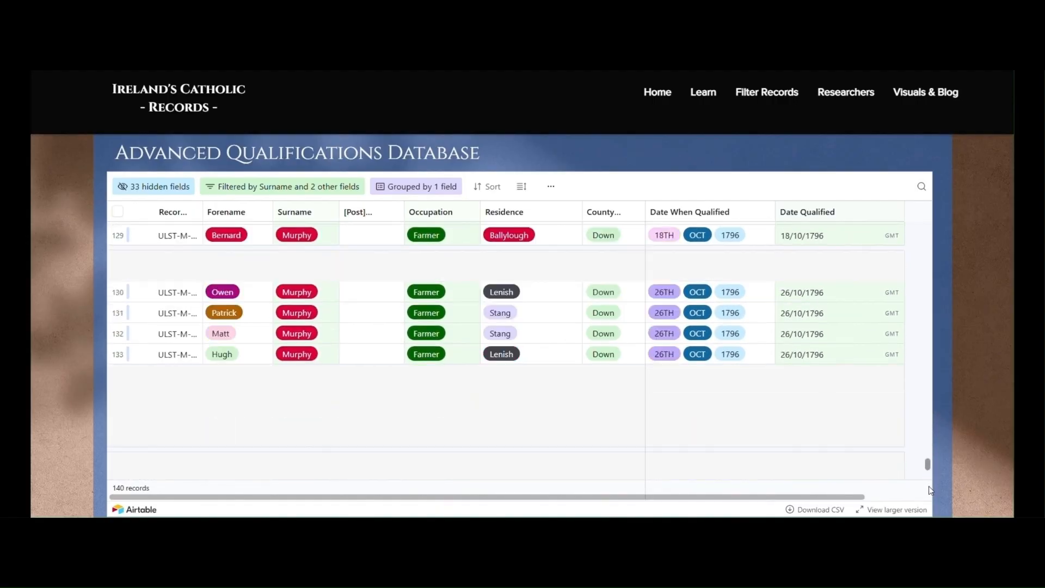
mouse_move(766, 92)
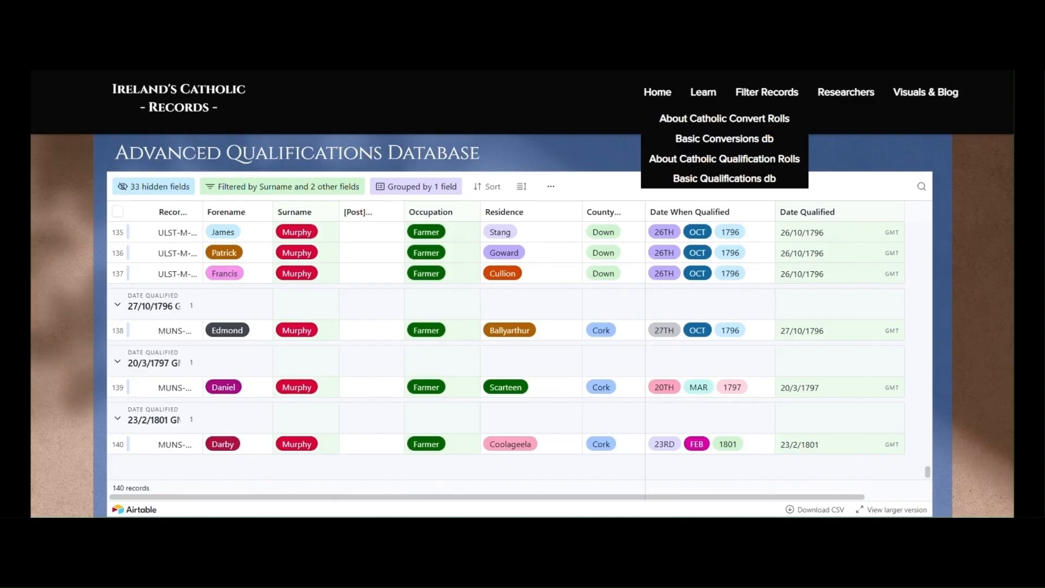